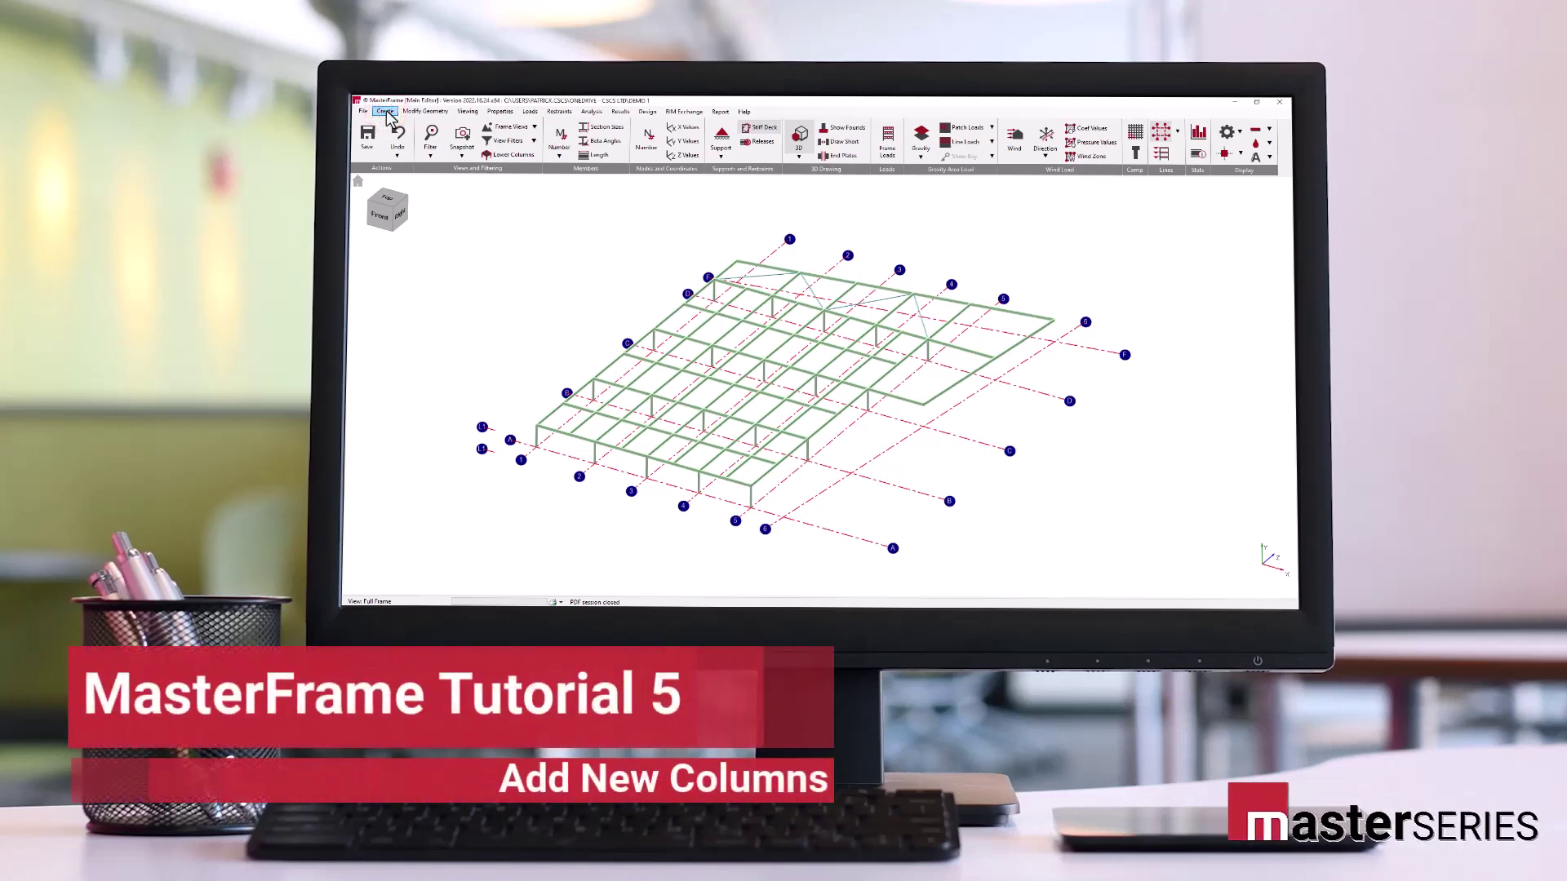
- Open the Create menu to reach the Add Columns command
left_click(388, 112)
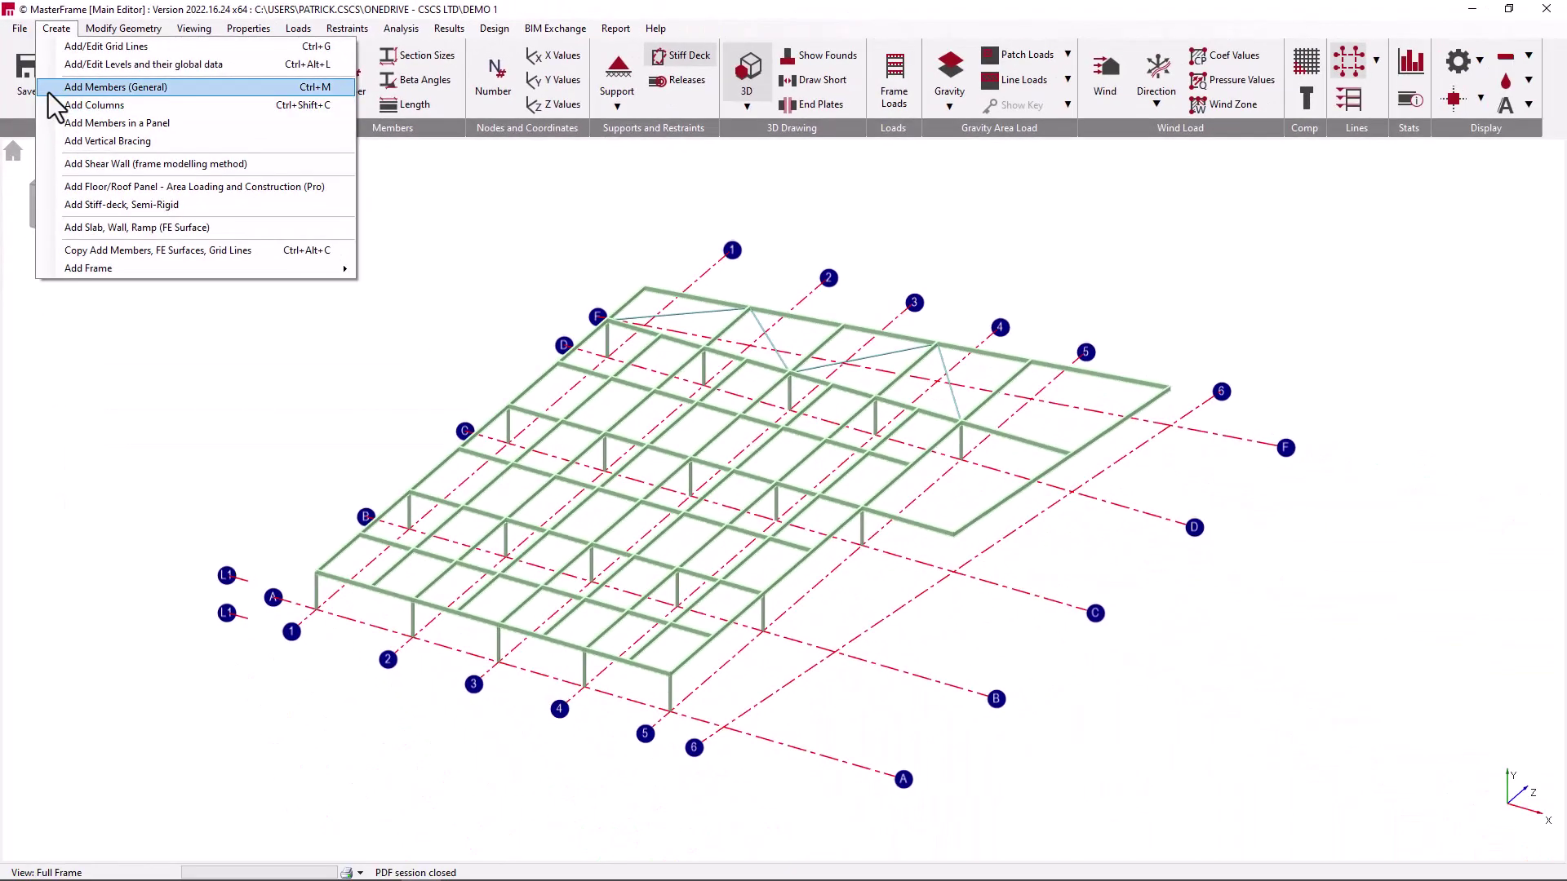
- Start Add Columns and try the steel section 305x305 UC 118
left_click(48, 104)
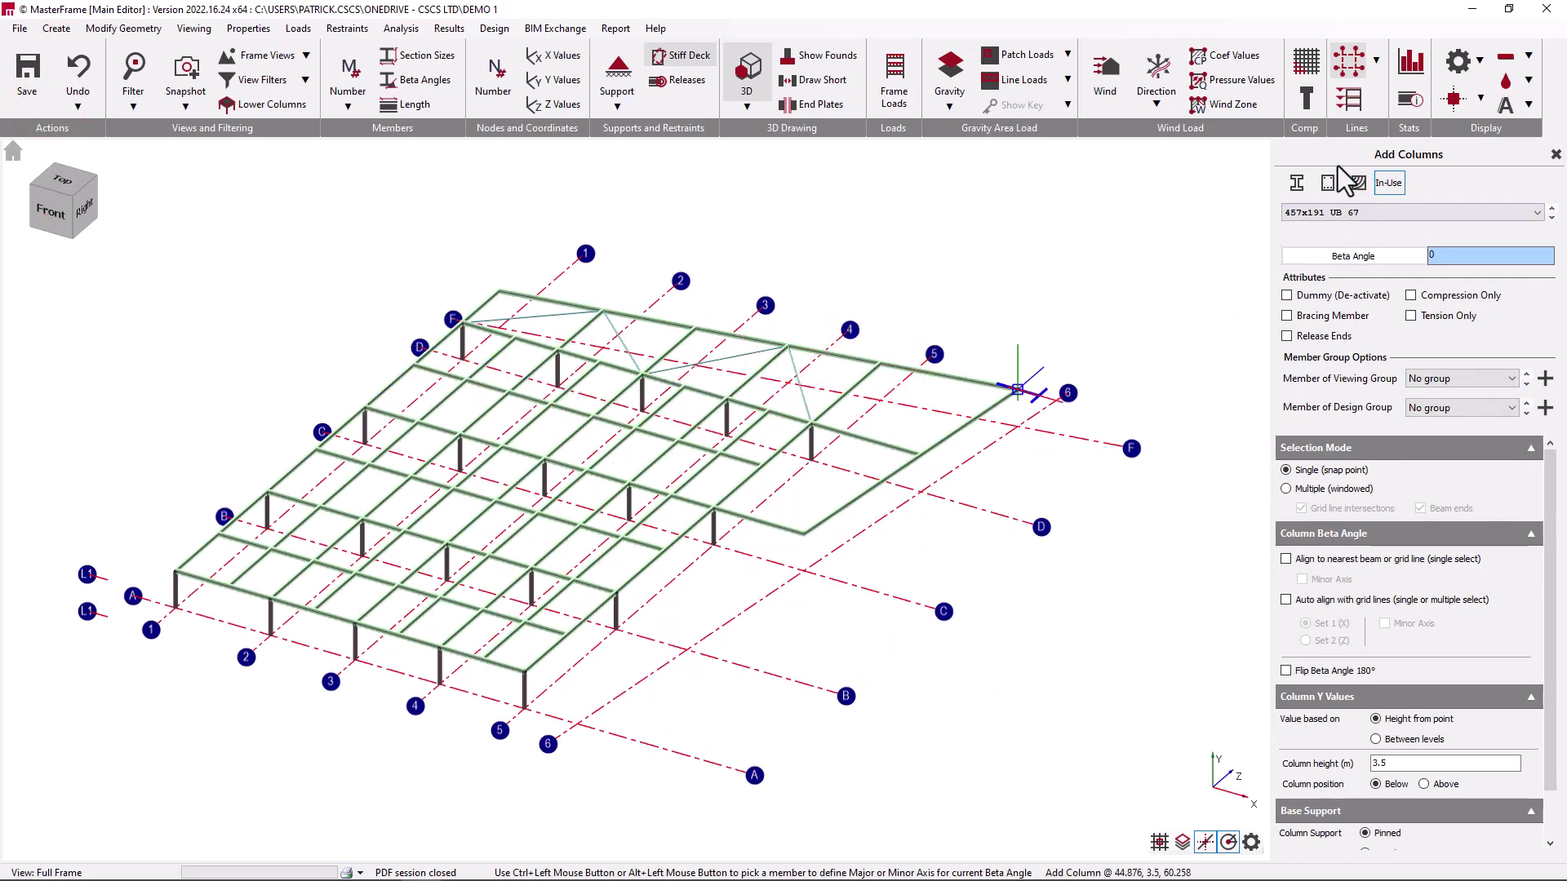
left_click(1296, 187)
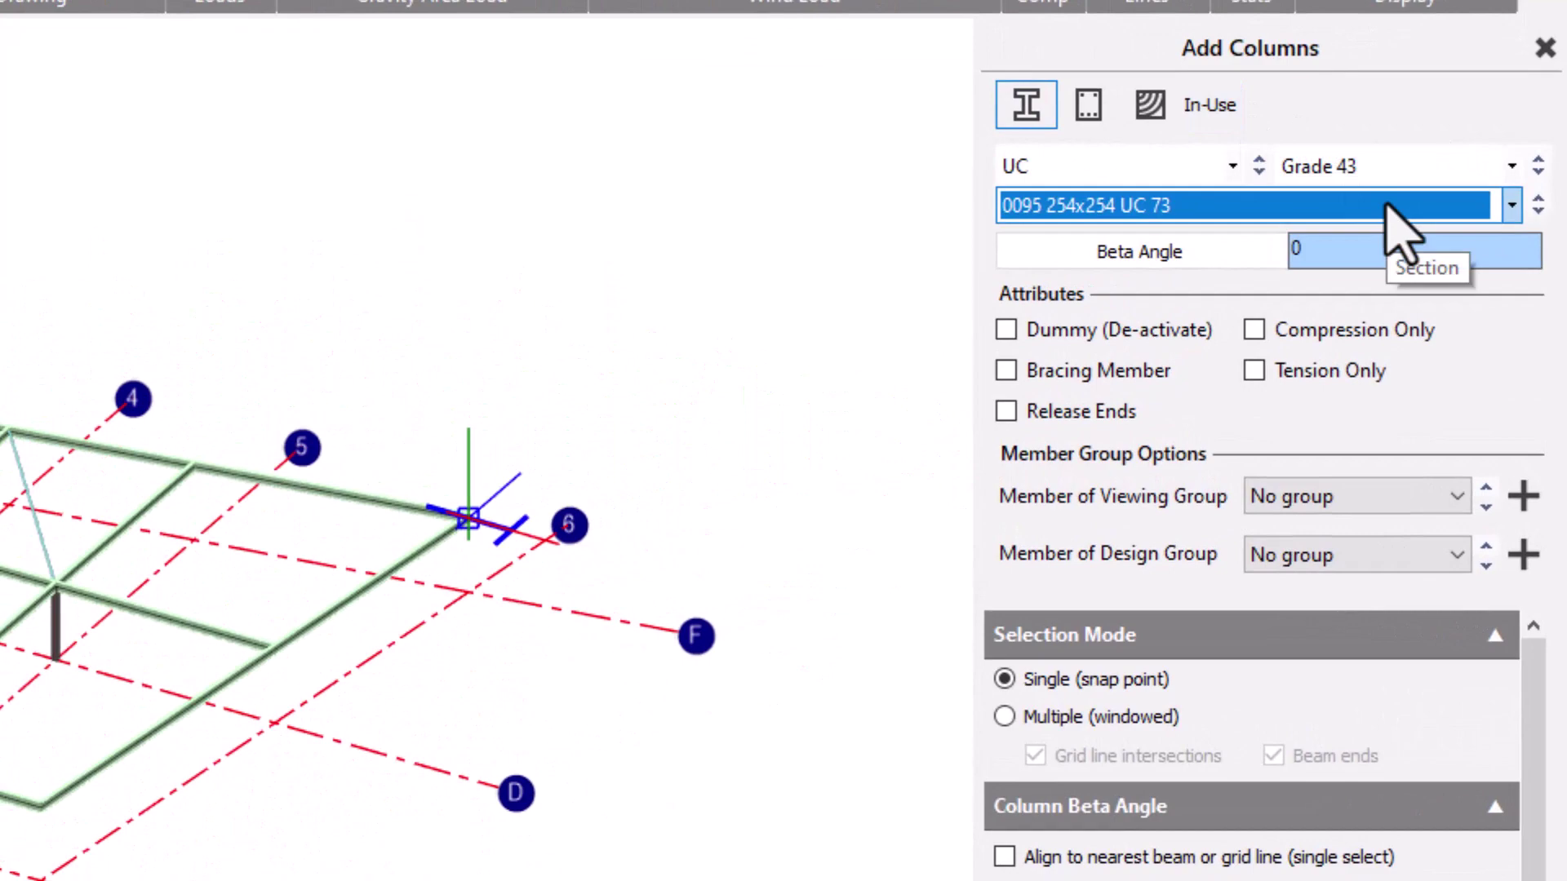
left_click(1388, 202)
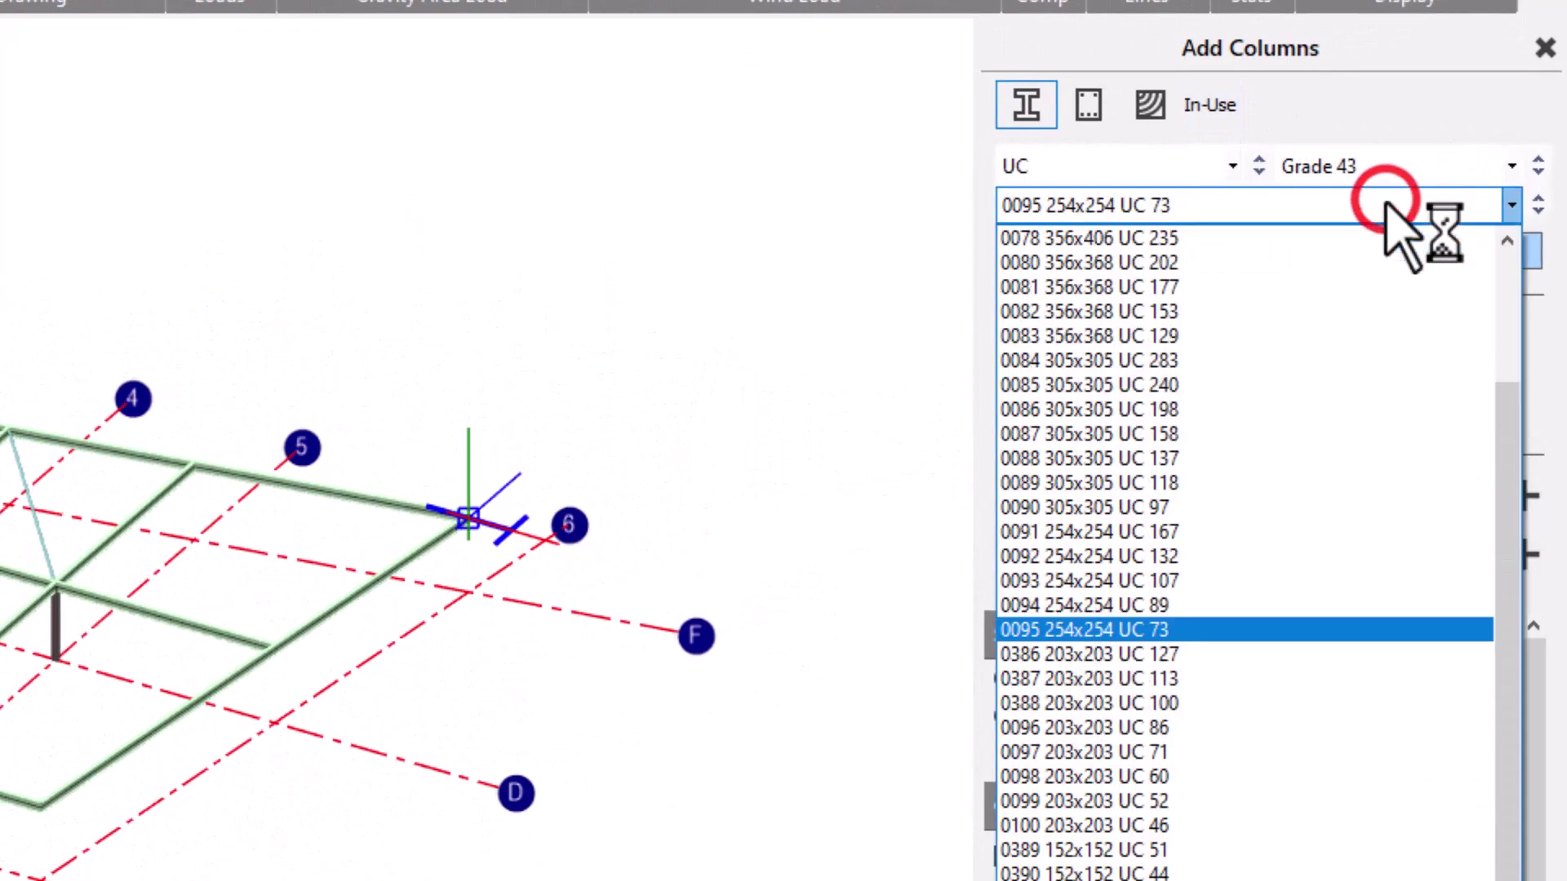
left_click(1249, 483)
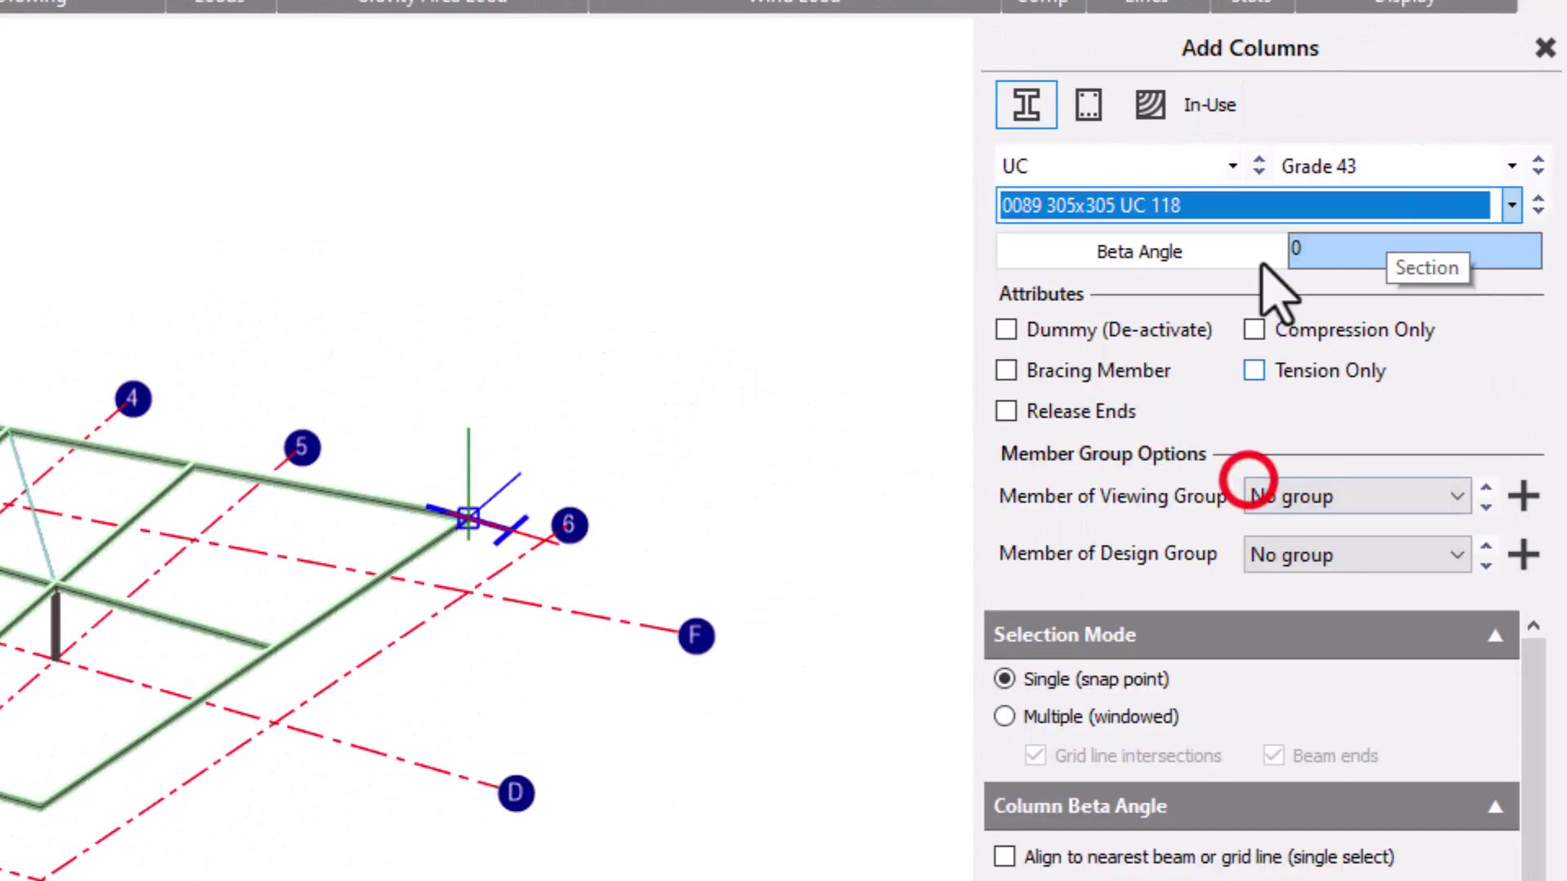
- Browse the concrete and timber options, then select in-use section 457x191 UB 67
left_click(1088, 105)
left_click(1149, 104)
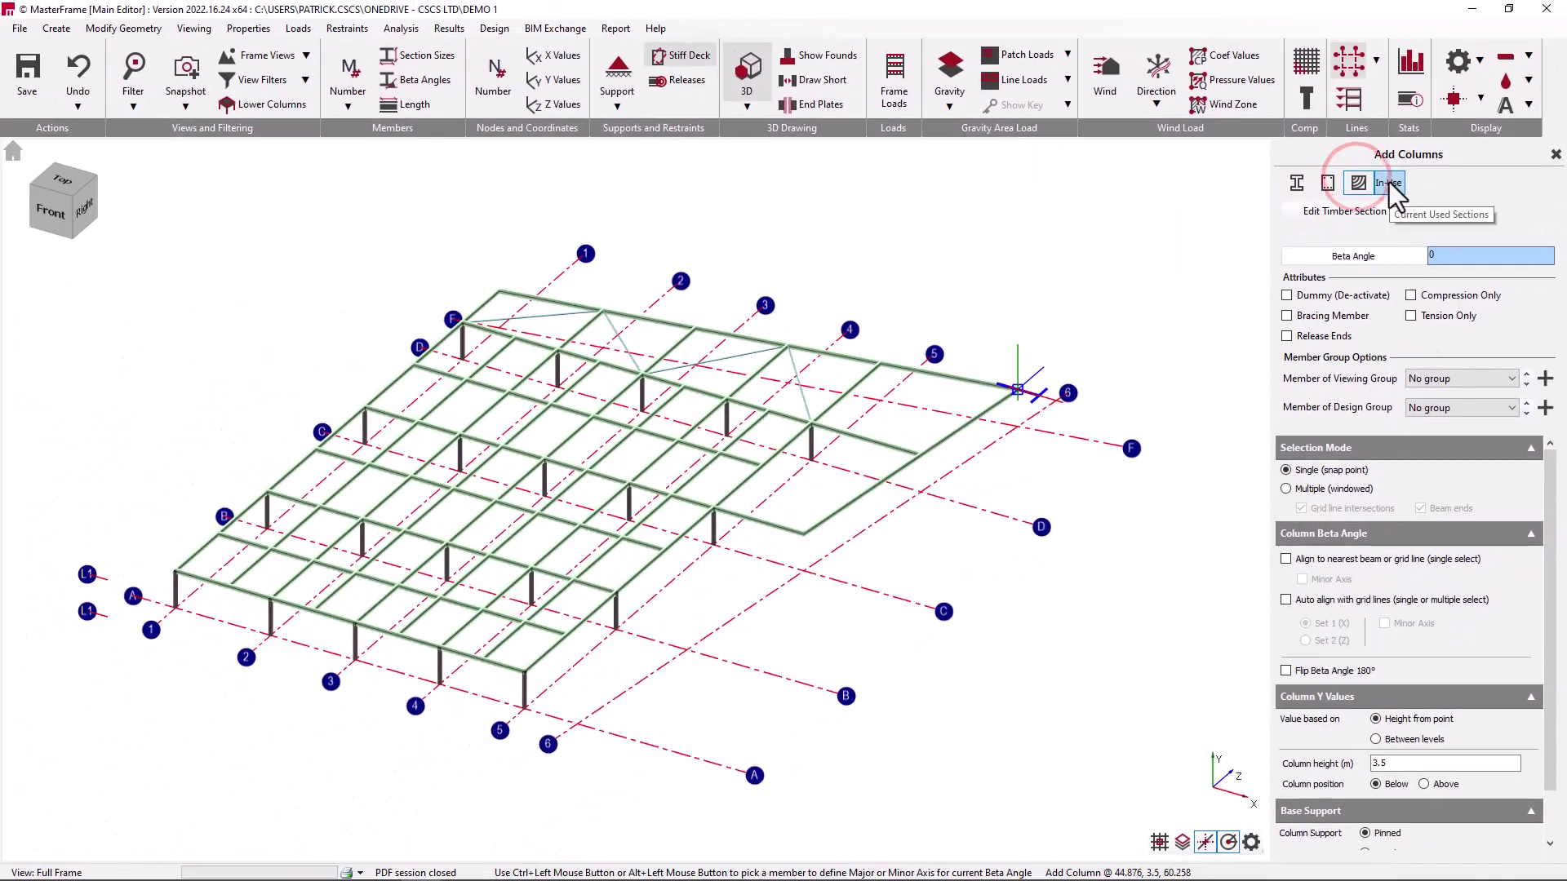
left_click(1390, 183)
left_click(1429, 212)
left_click(1432, 217)
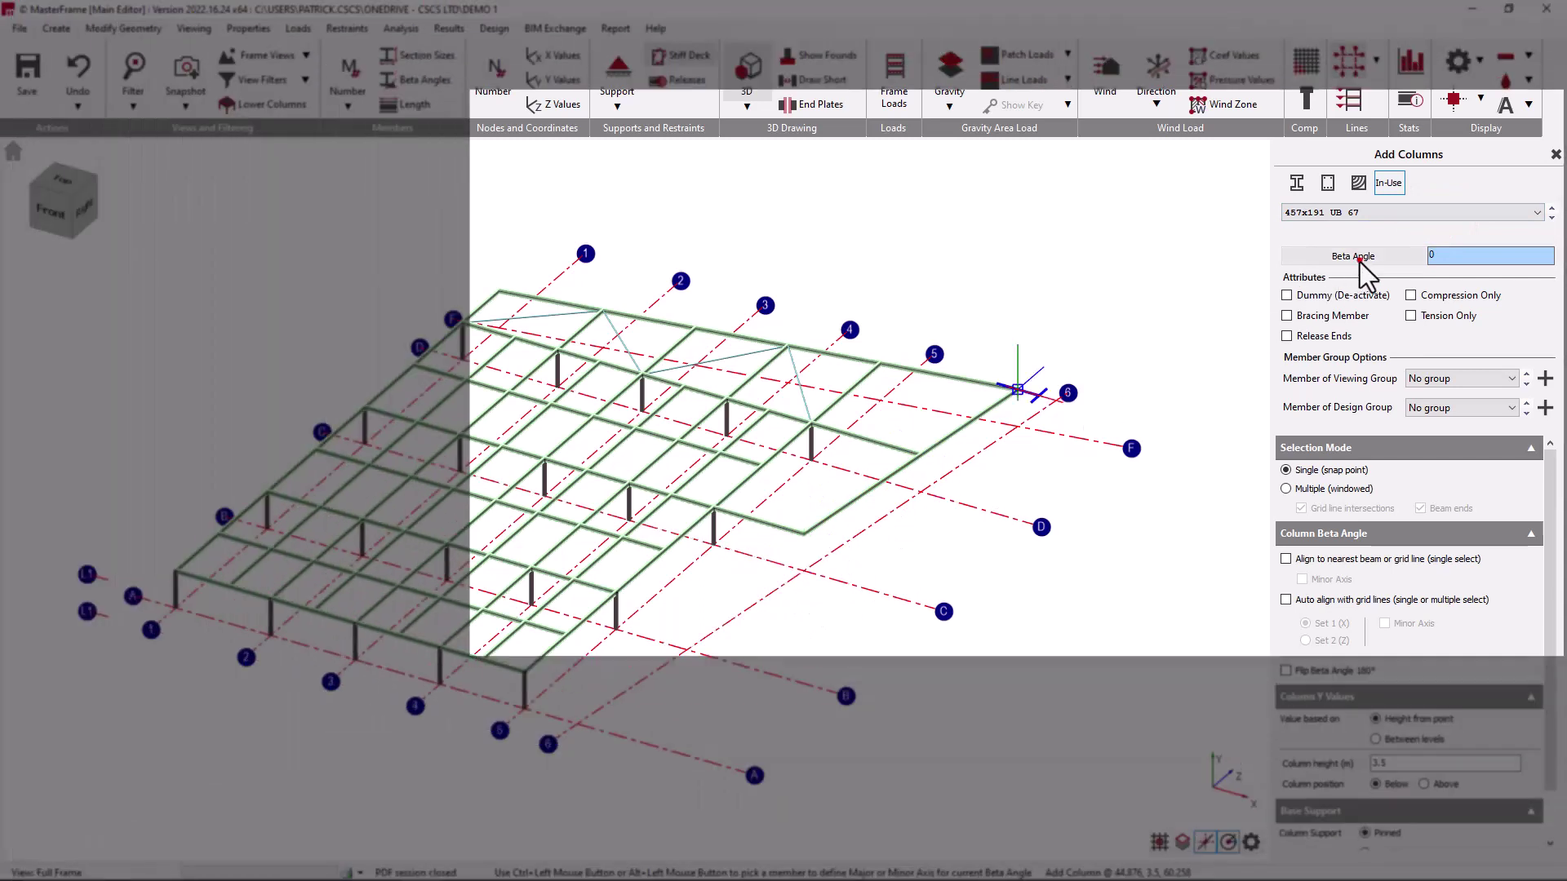
left_click(1359, 259)
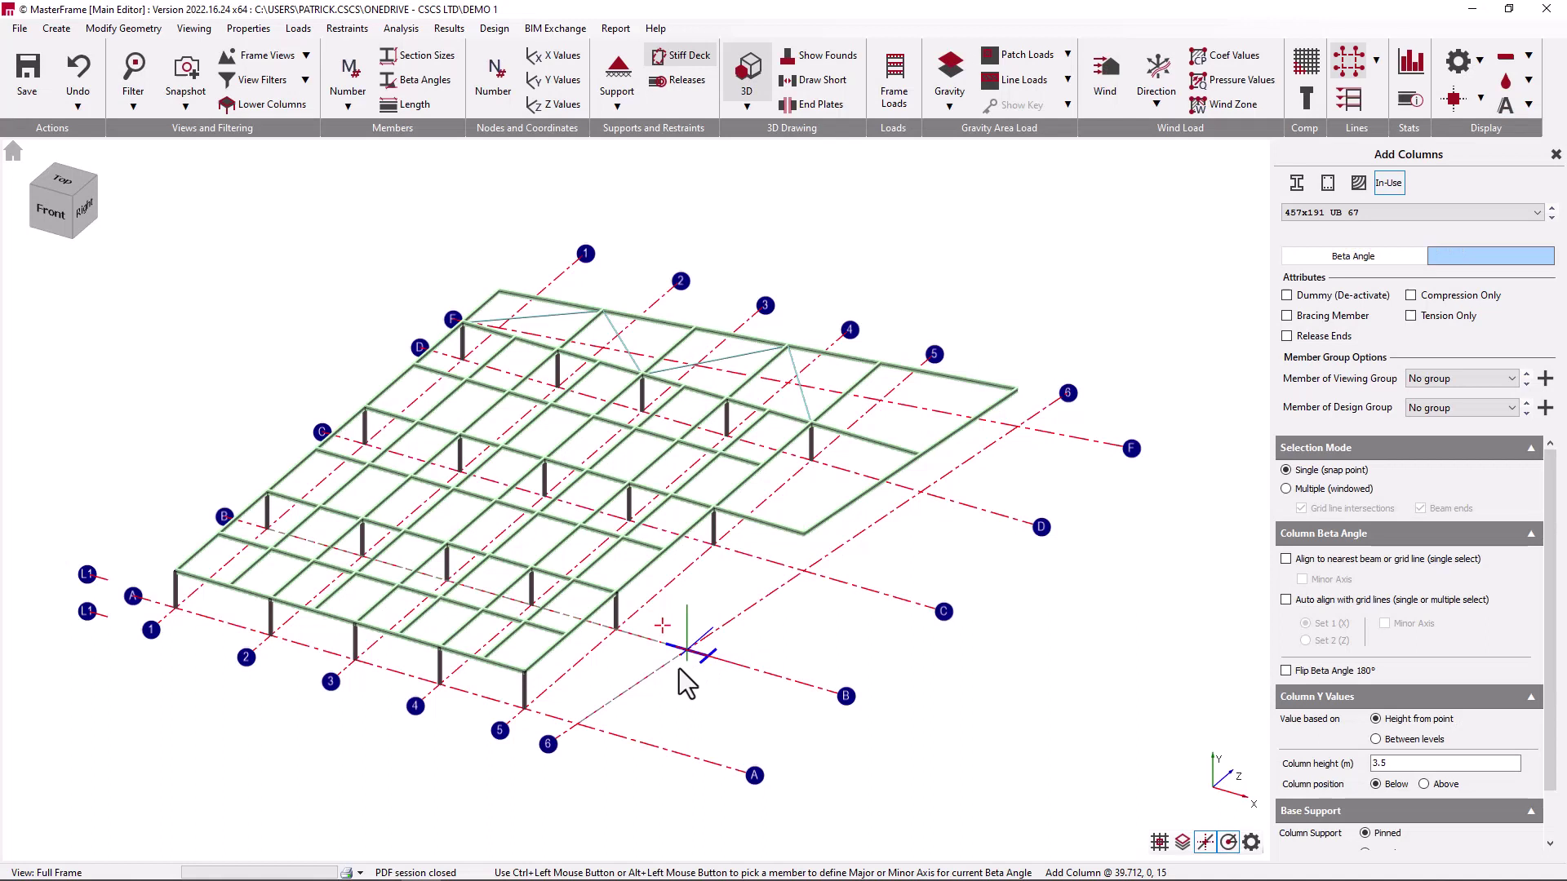
left_click(1481, 254)
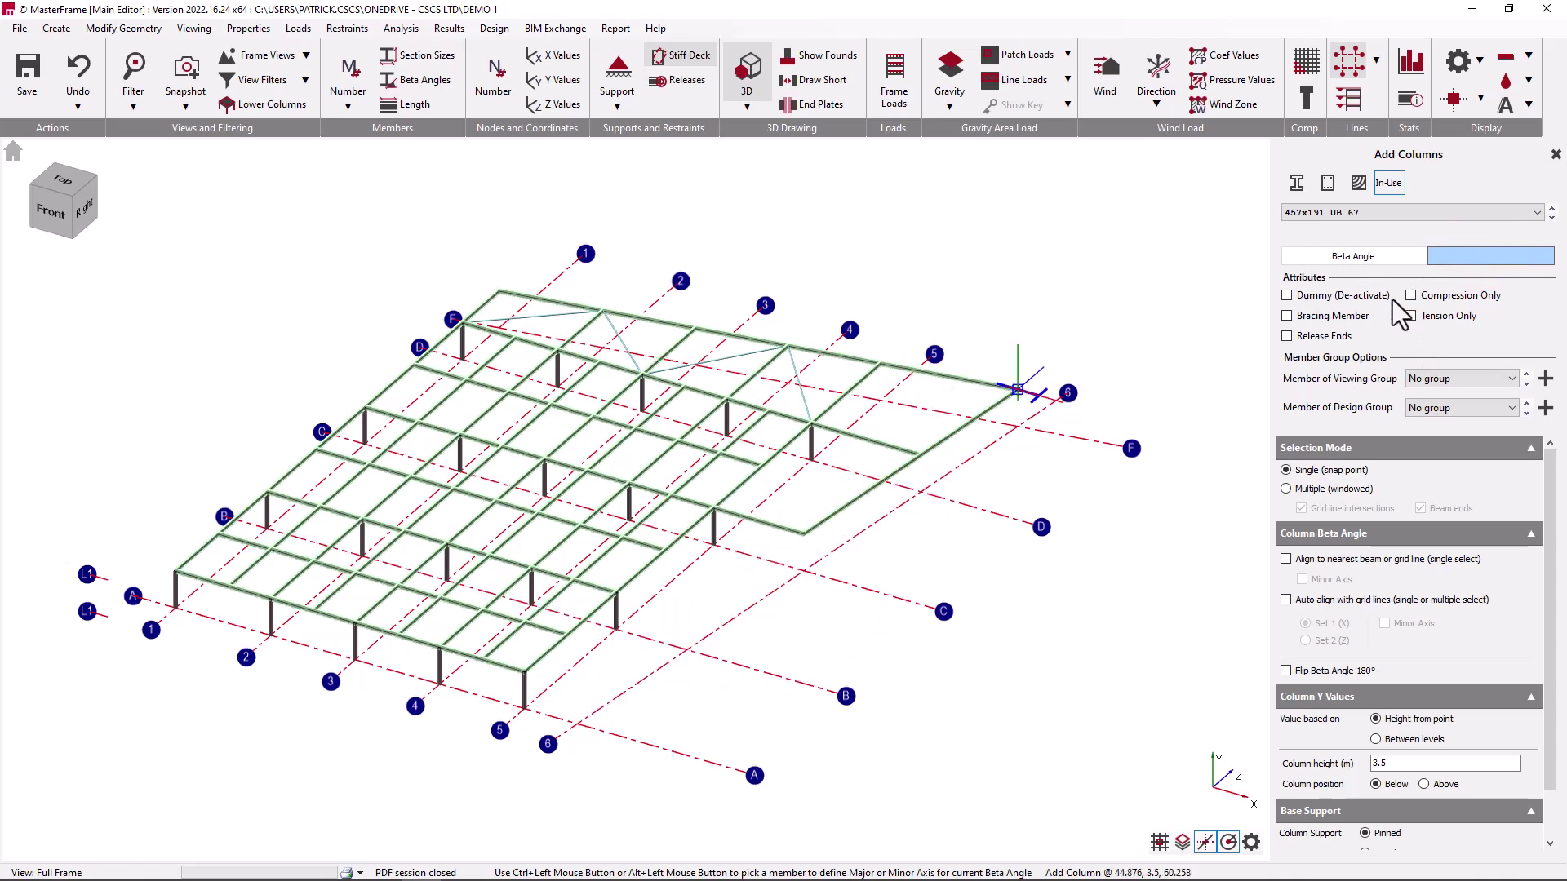
left_click(1322, 470)
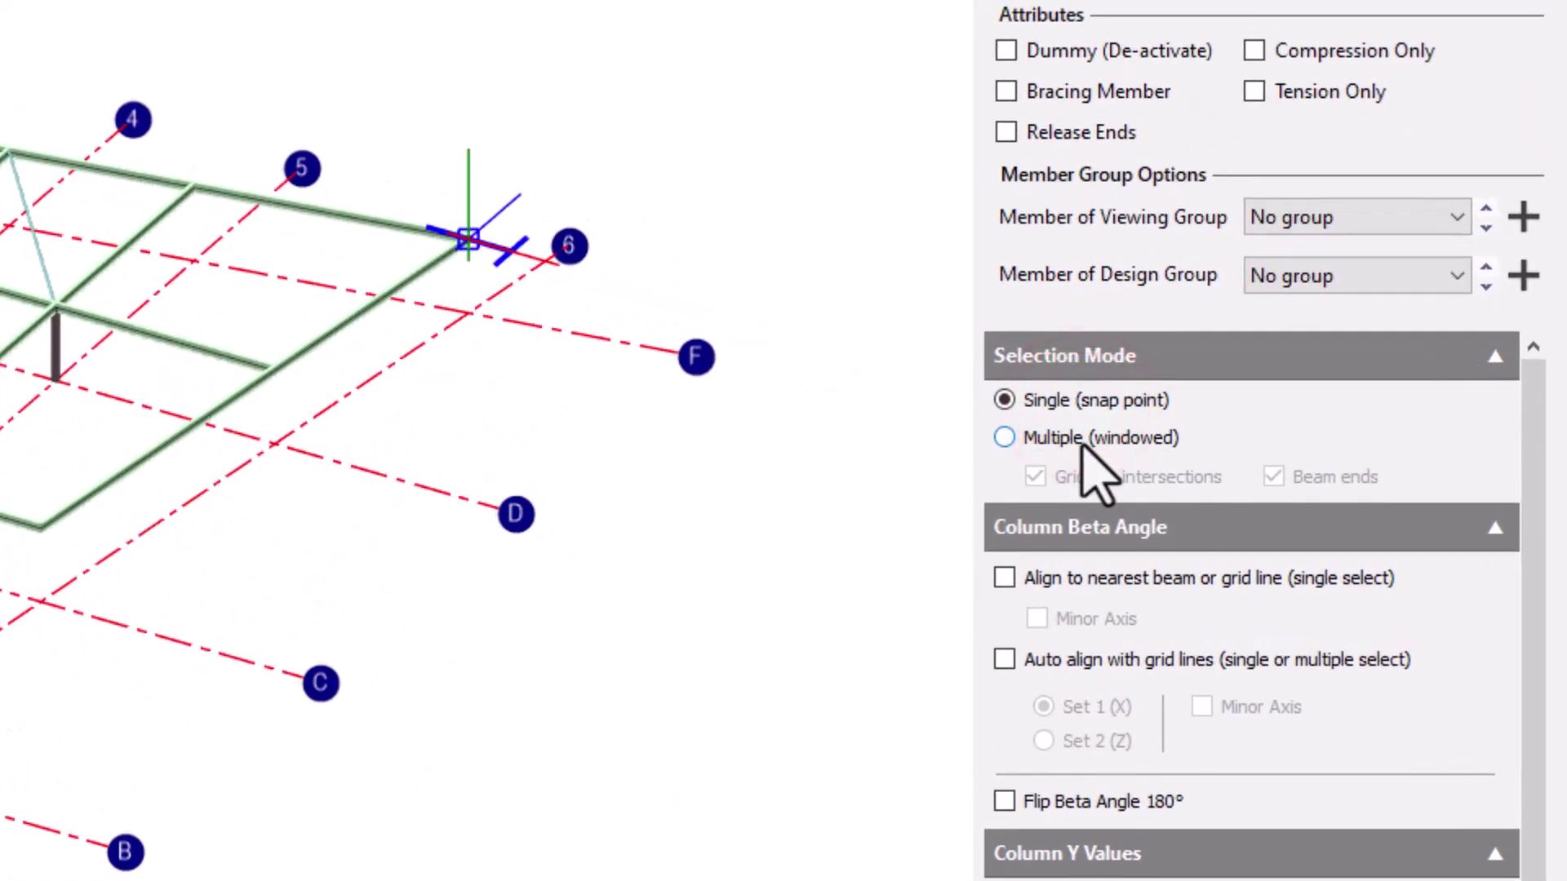
left_click(1082, 405)
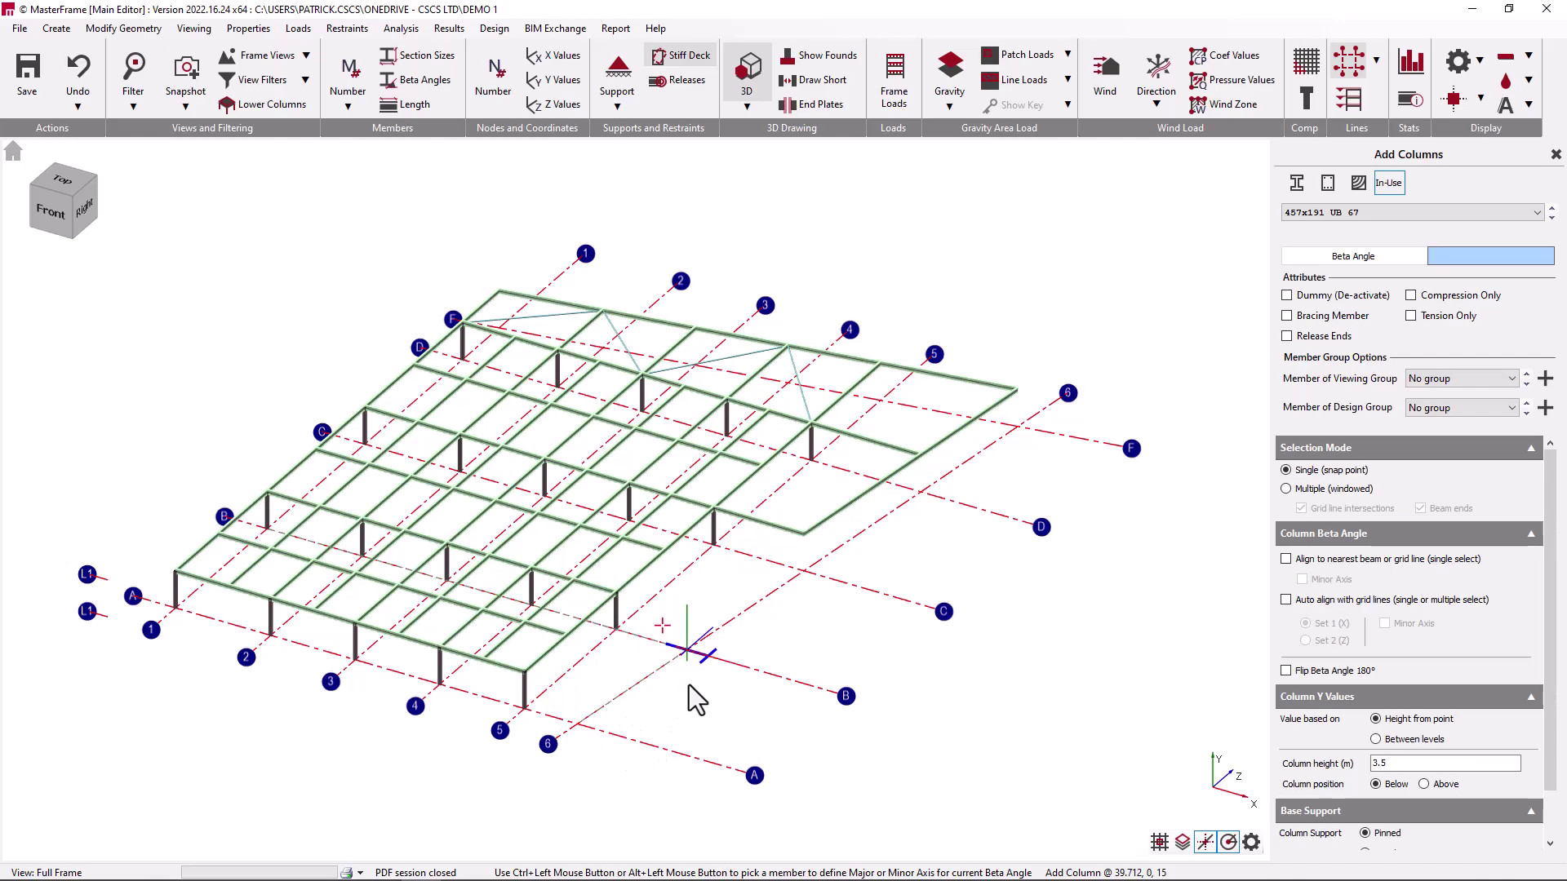
scroll(1401, 605, "down", 1)
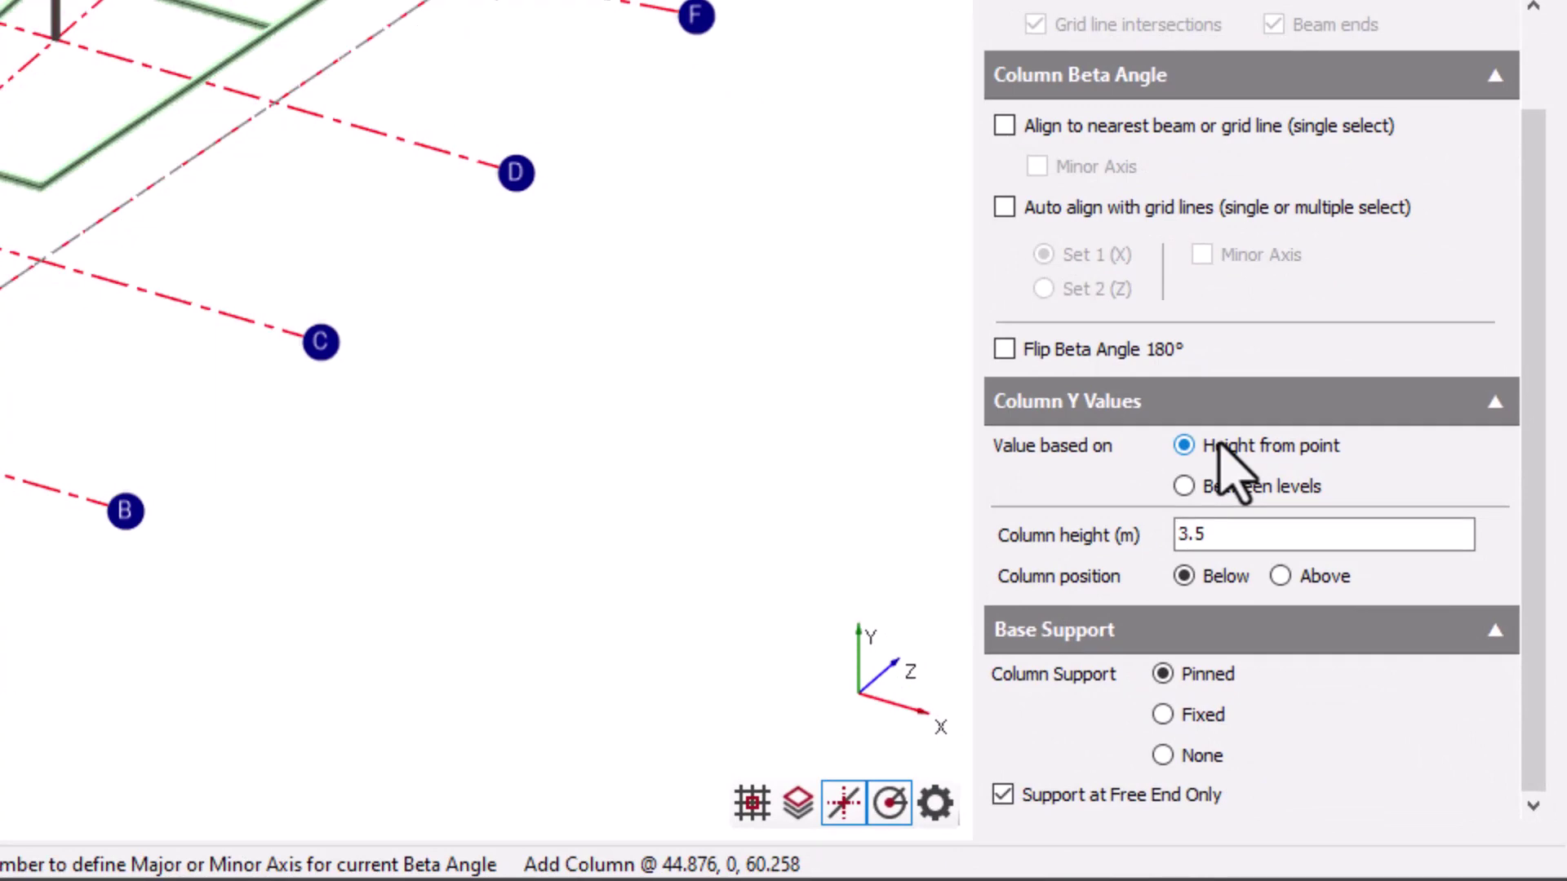
left_click(1221, 445)
left_click(1208, 576)
- Set column position to Above, place a trial column at a grid intersection, then remove it
left_click(1279, 575)
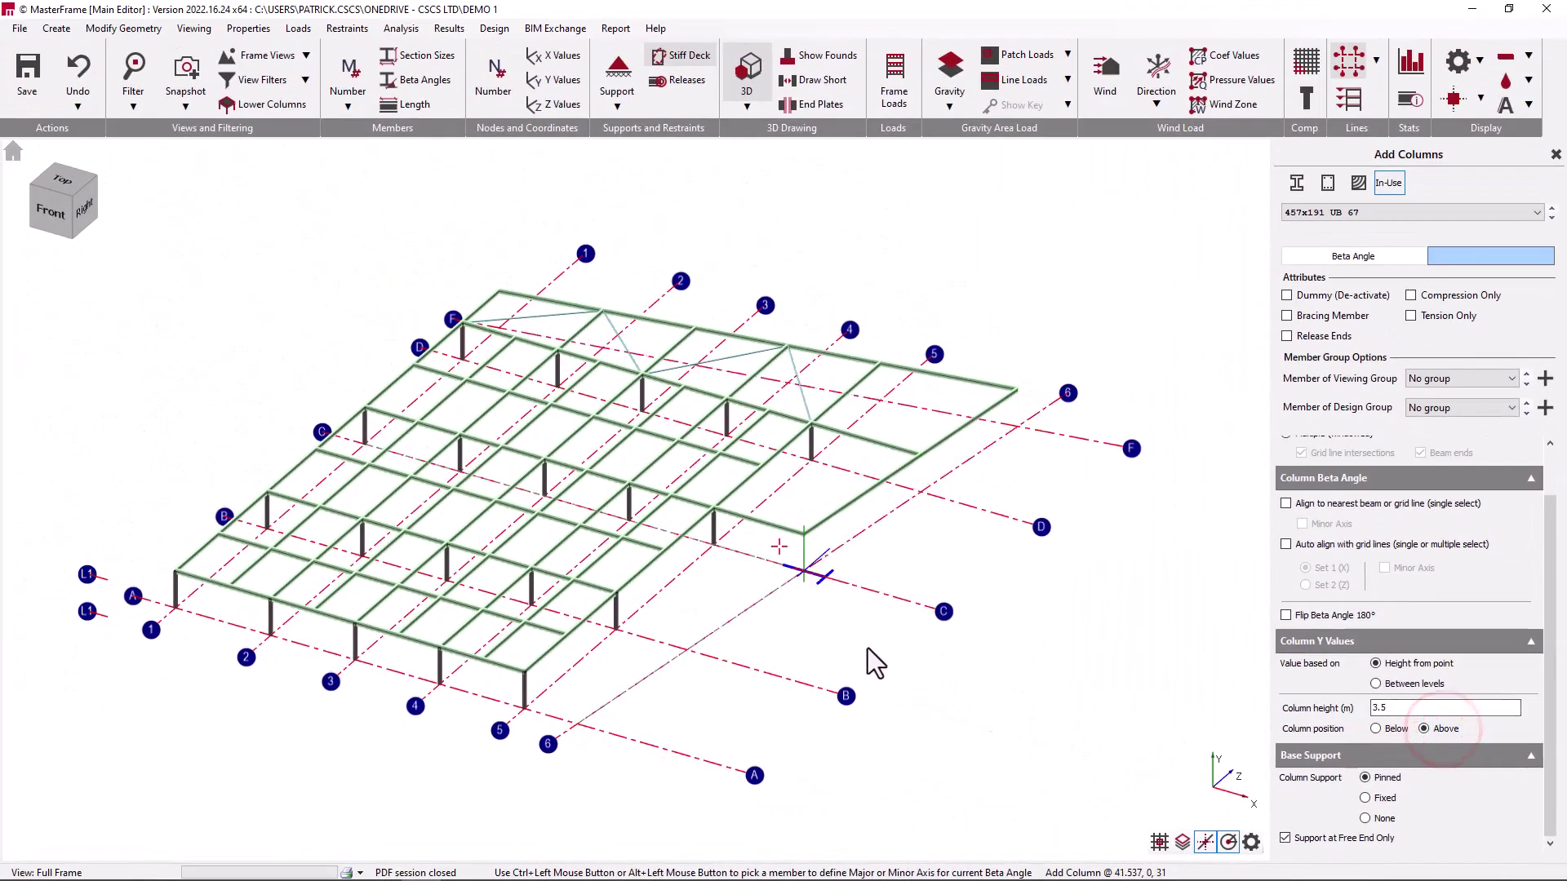
left_click(676, 663)
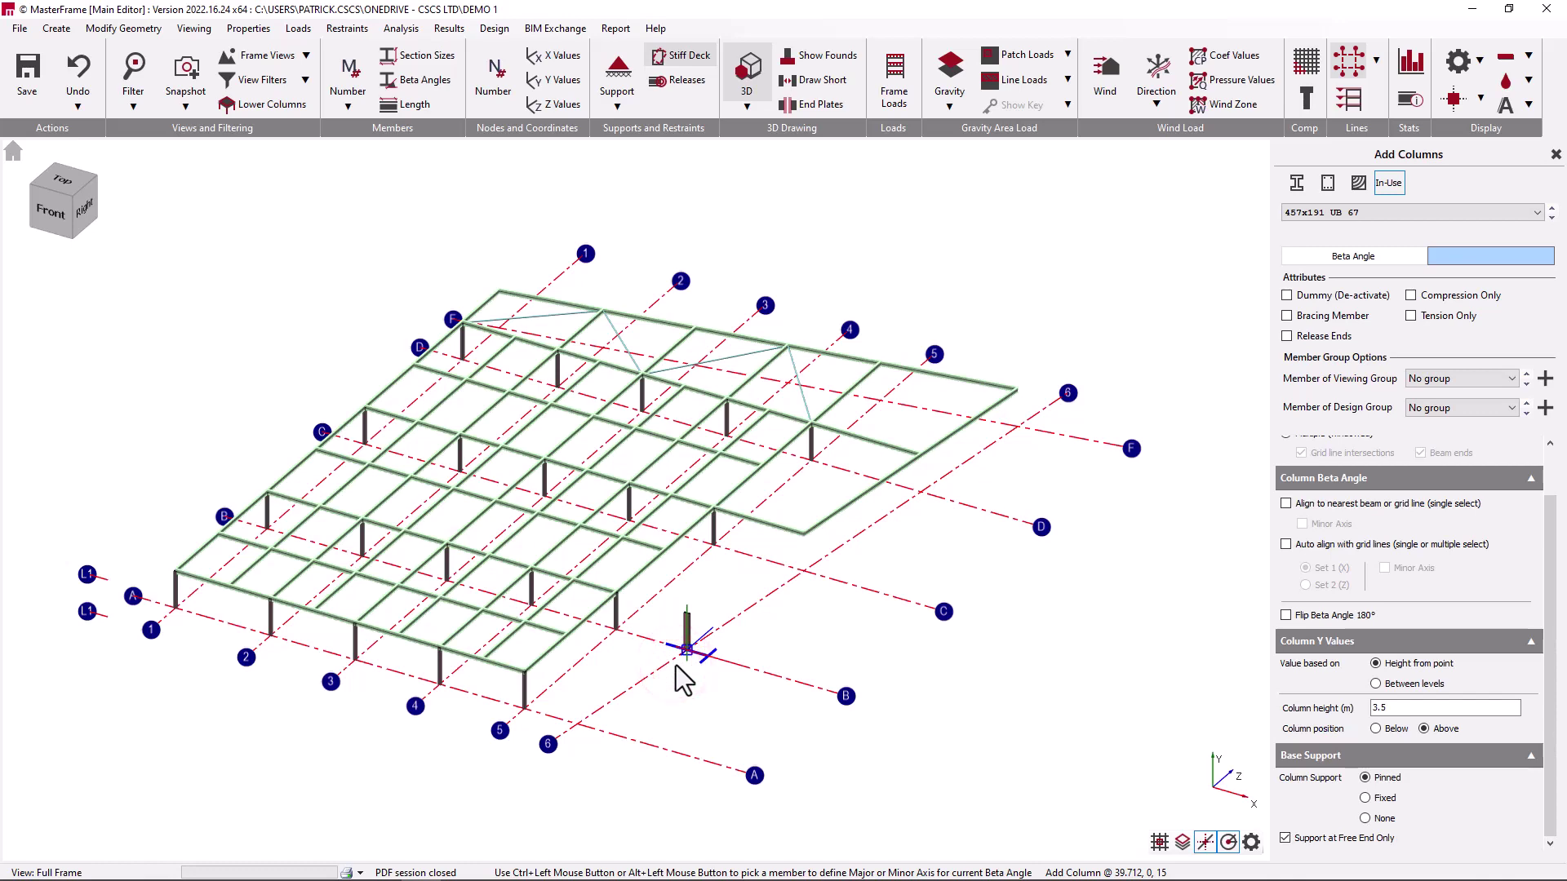
scroll(676, 667, "up", 5)
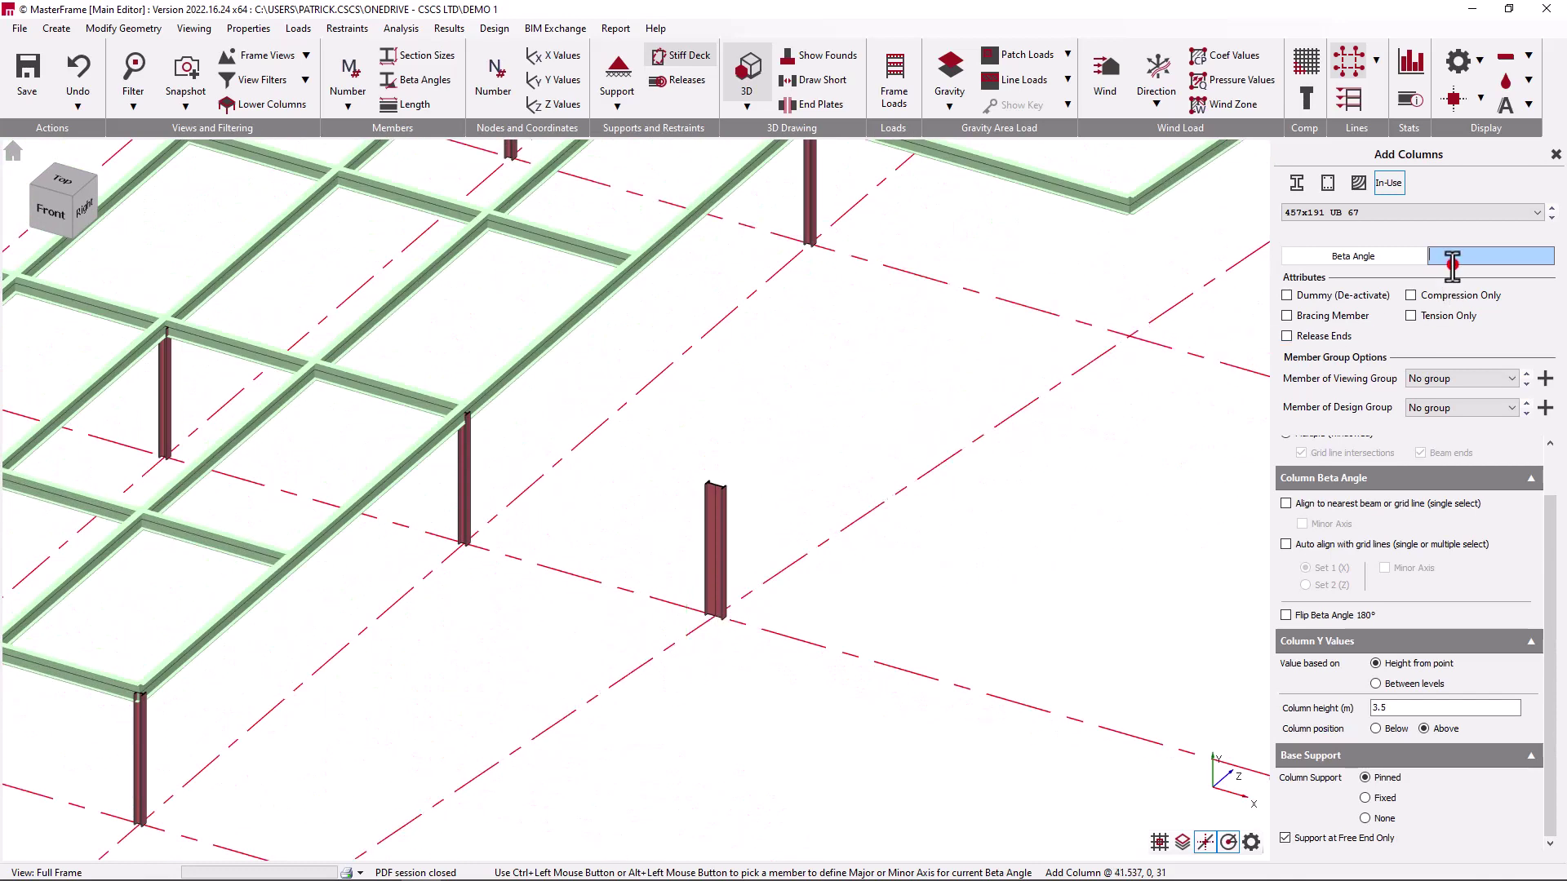
left_click(1452, 261)
left_click(718, 613)
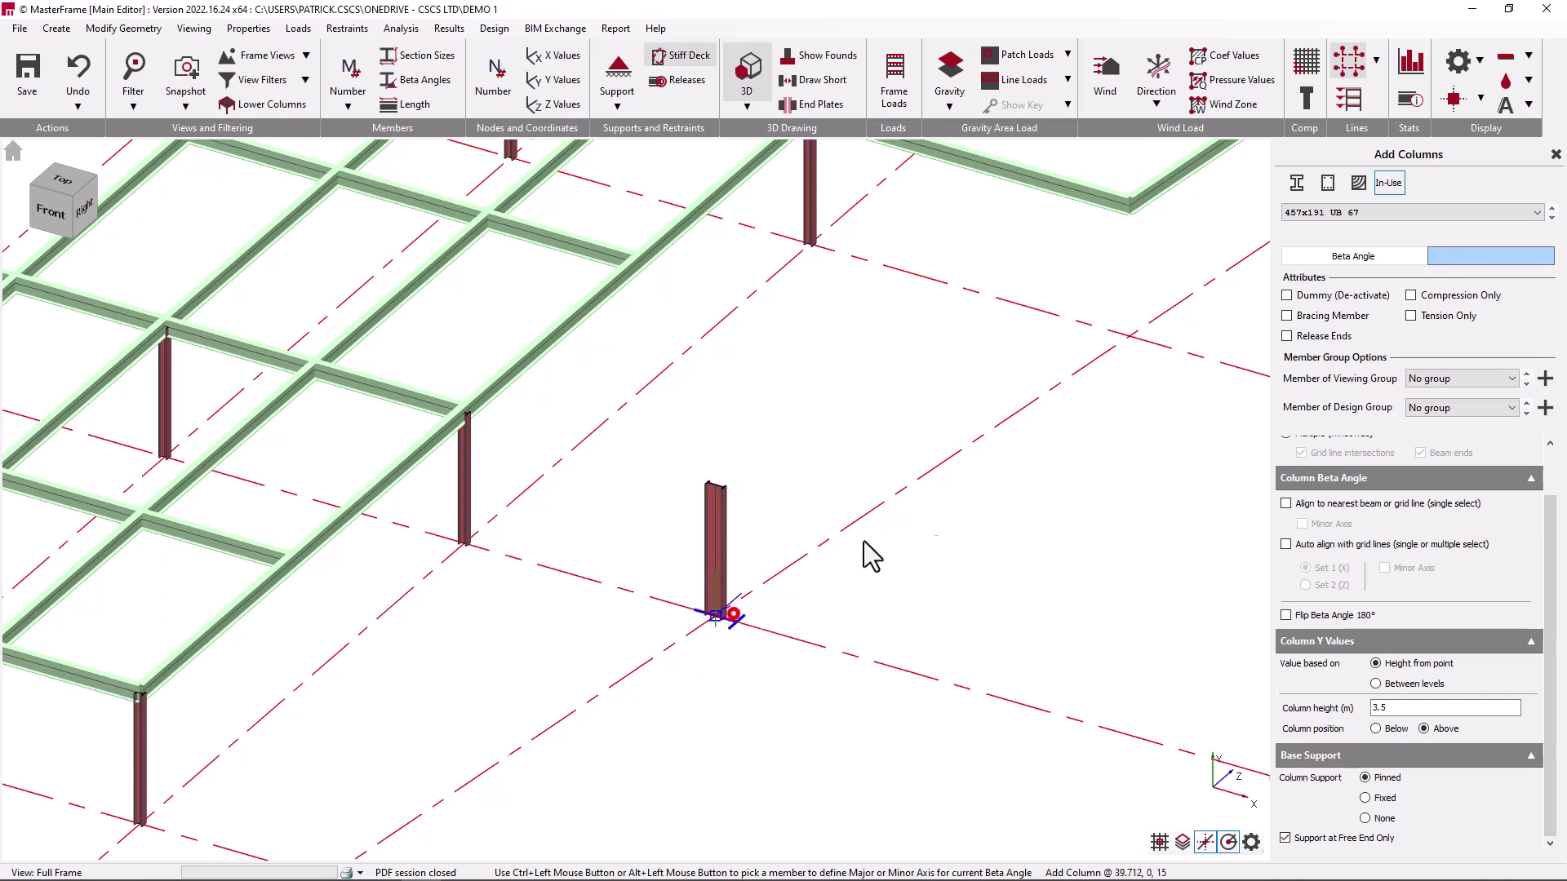
- Enter beta angle 45 and place two 45° columns, one near grid line B
type("45")
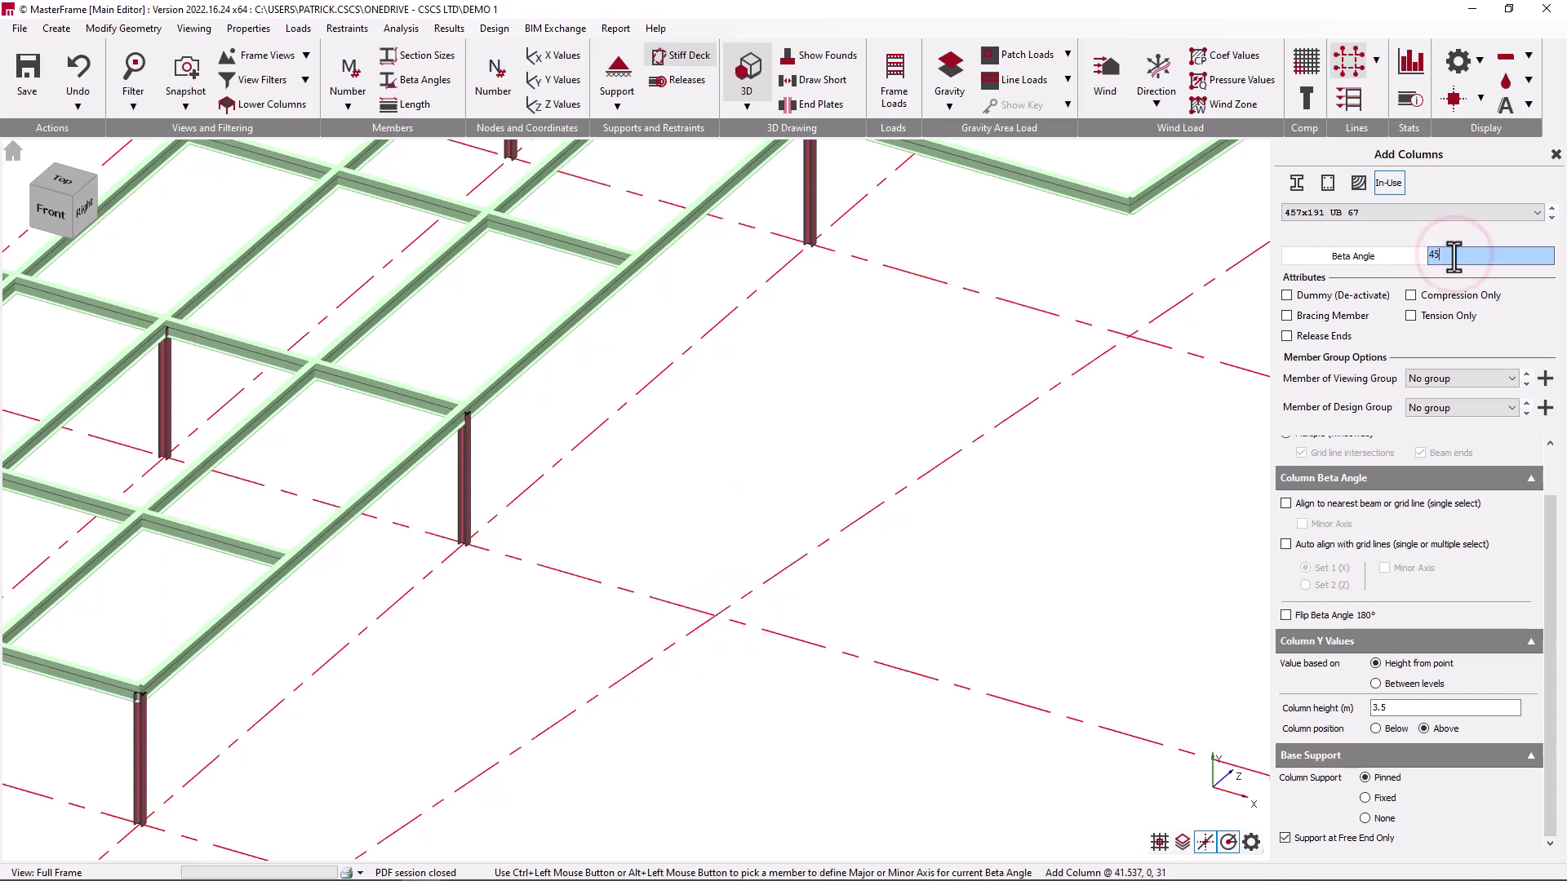
left_click(698, 644)
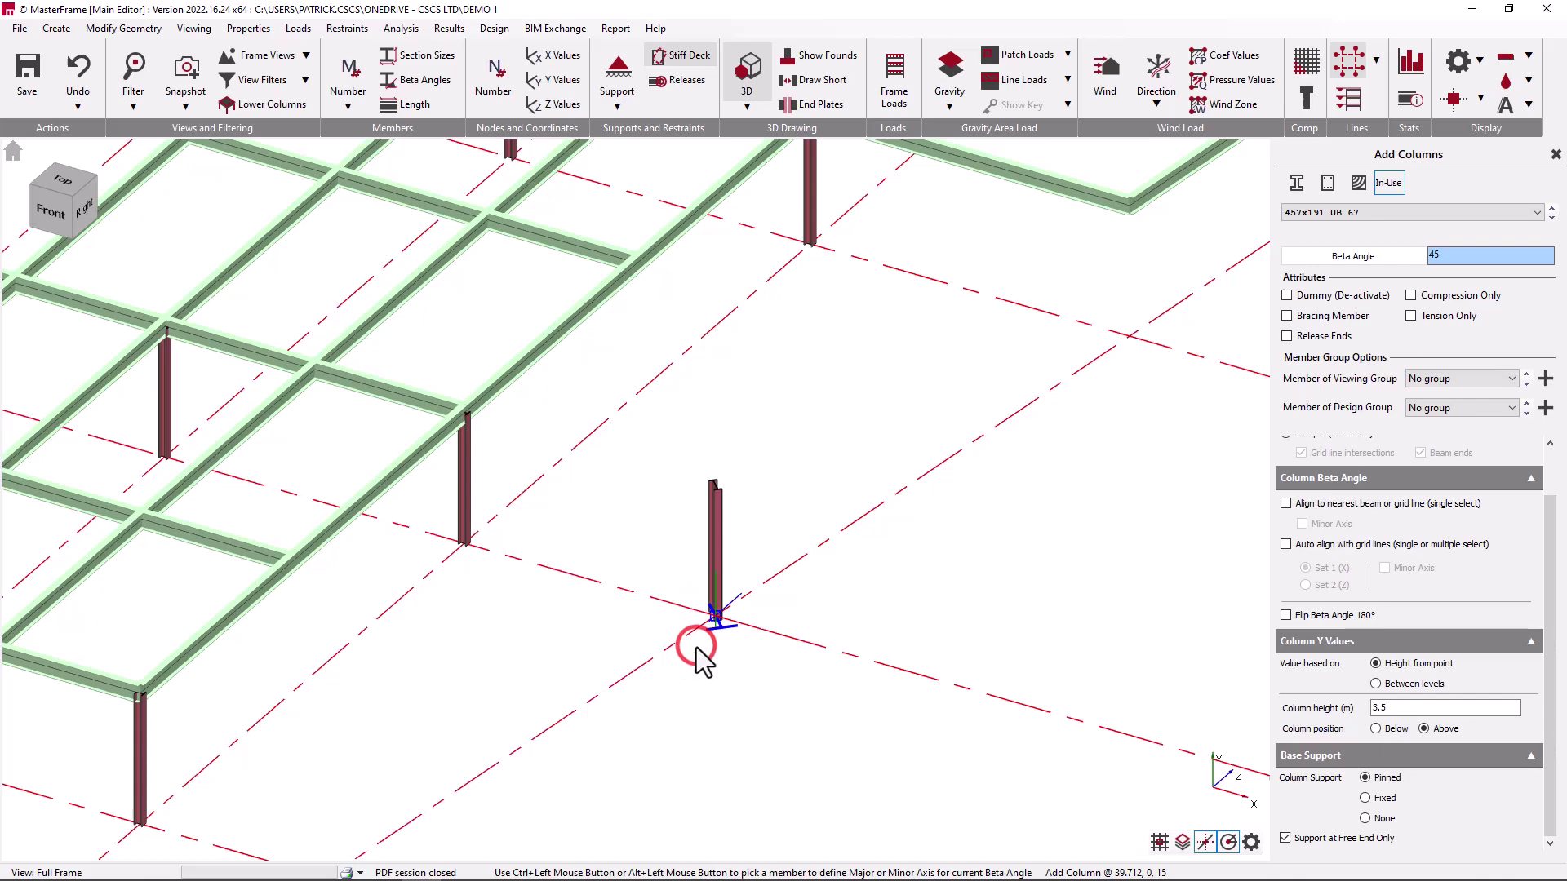
scroll(808, 571, "down", 1)
scroll(1035, 427, "down", 2)
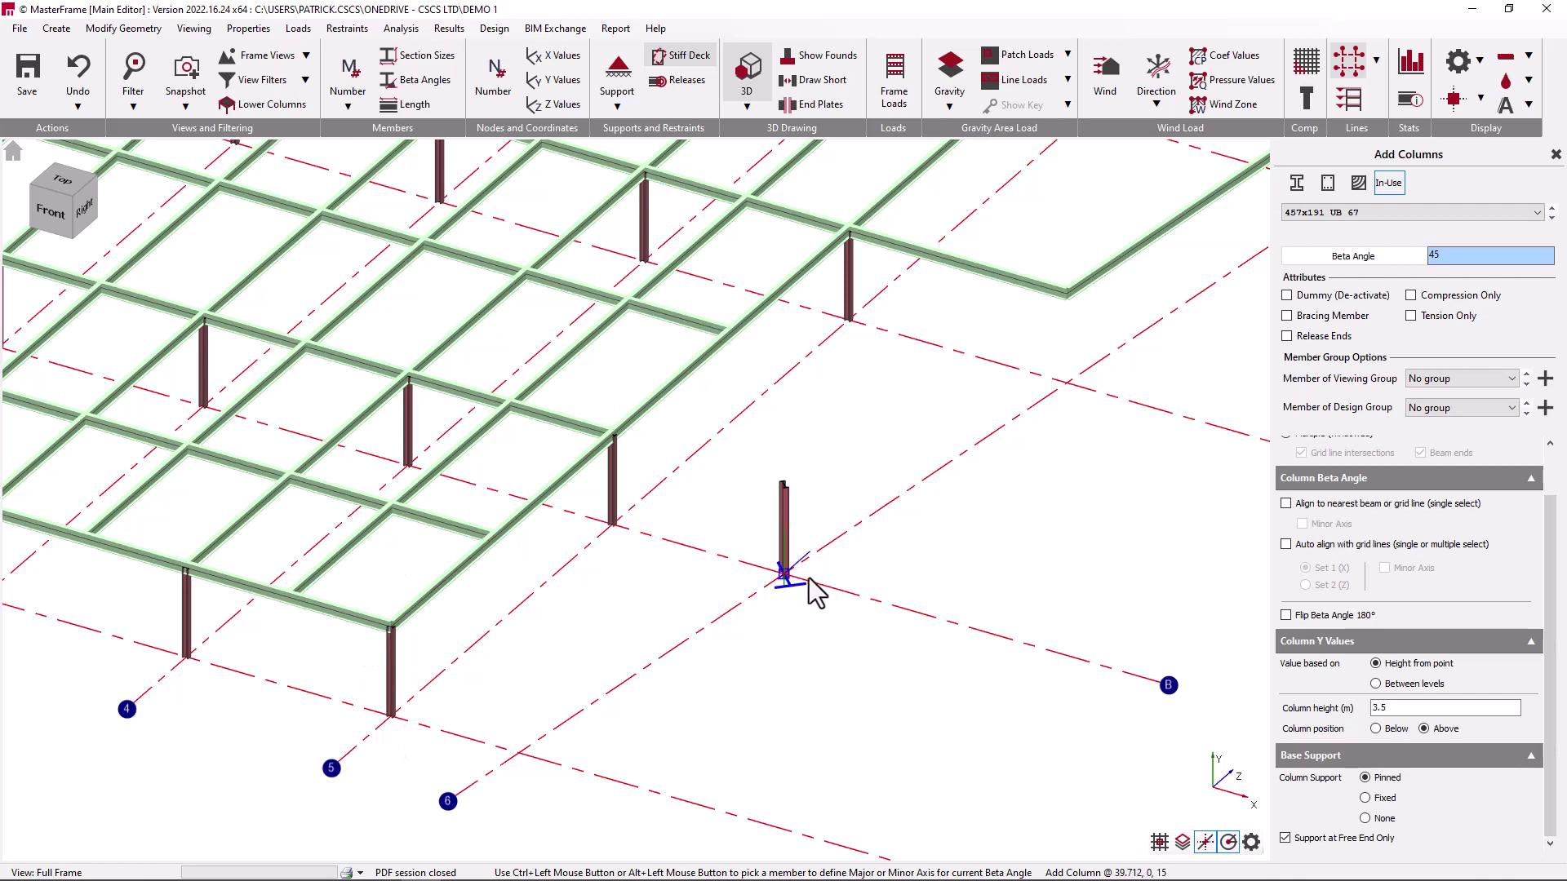
left_click(1111, 428)
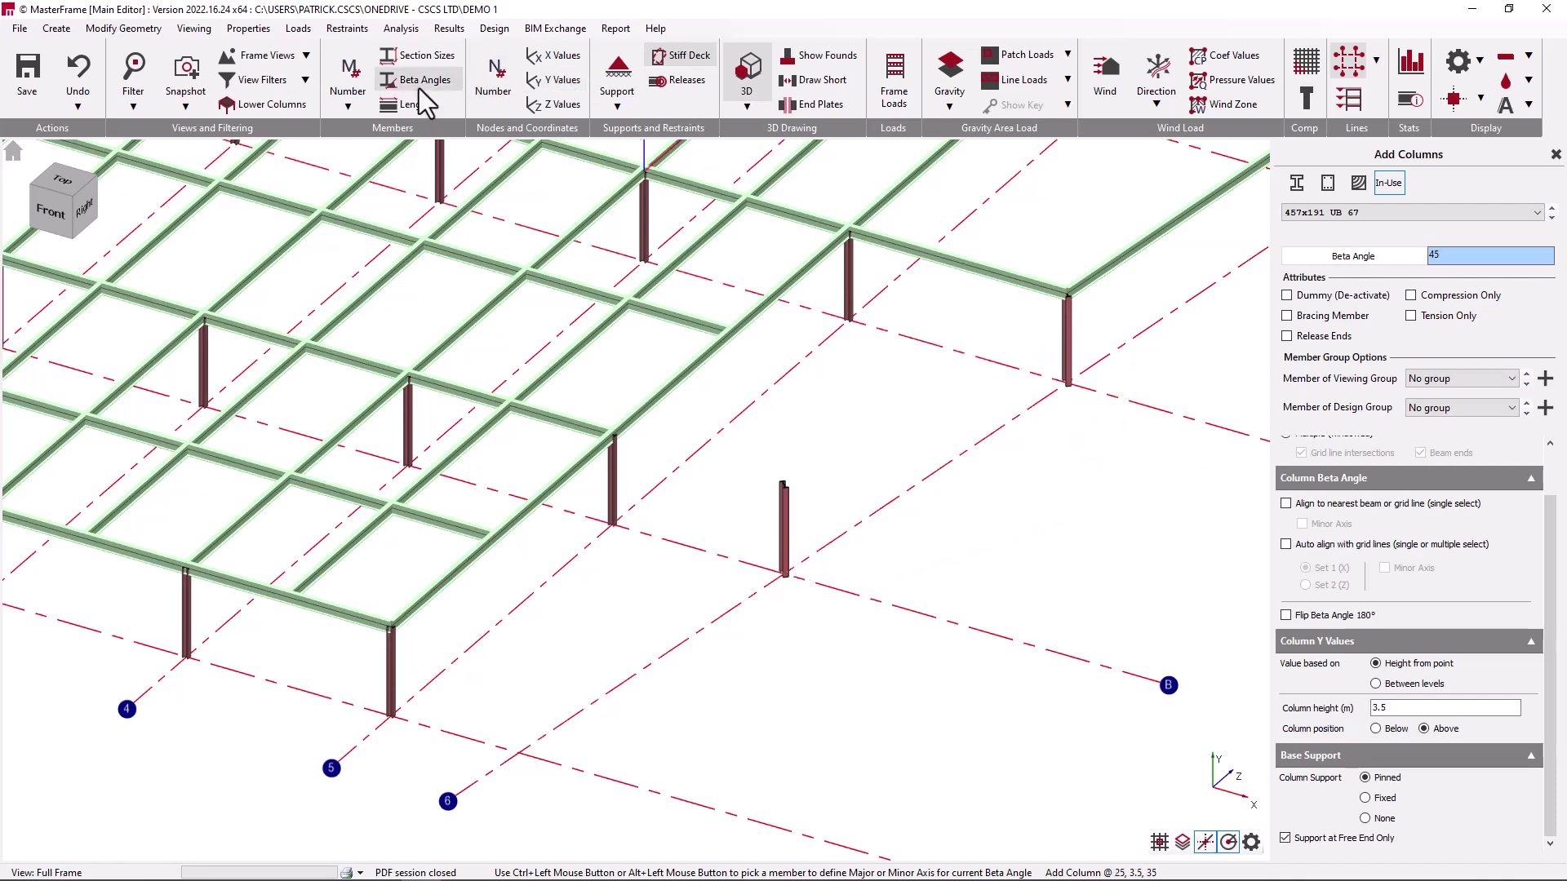
- Undo both 45° columns and clear the beta angle
left_click(75, 84)
left_click(75, 83)
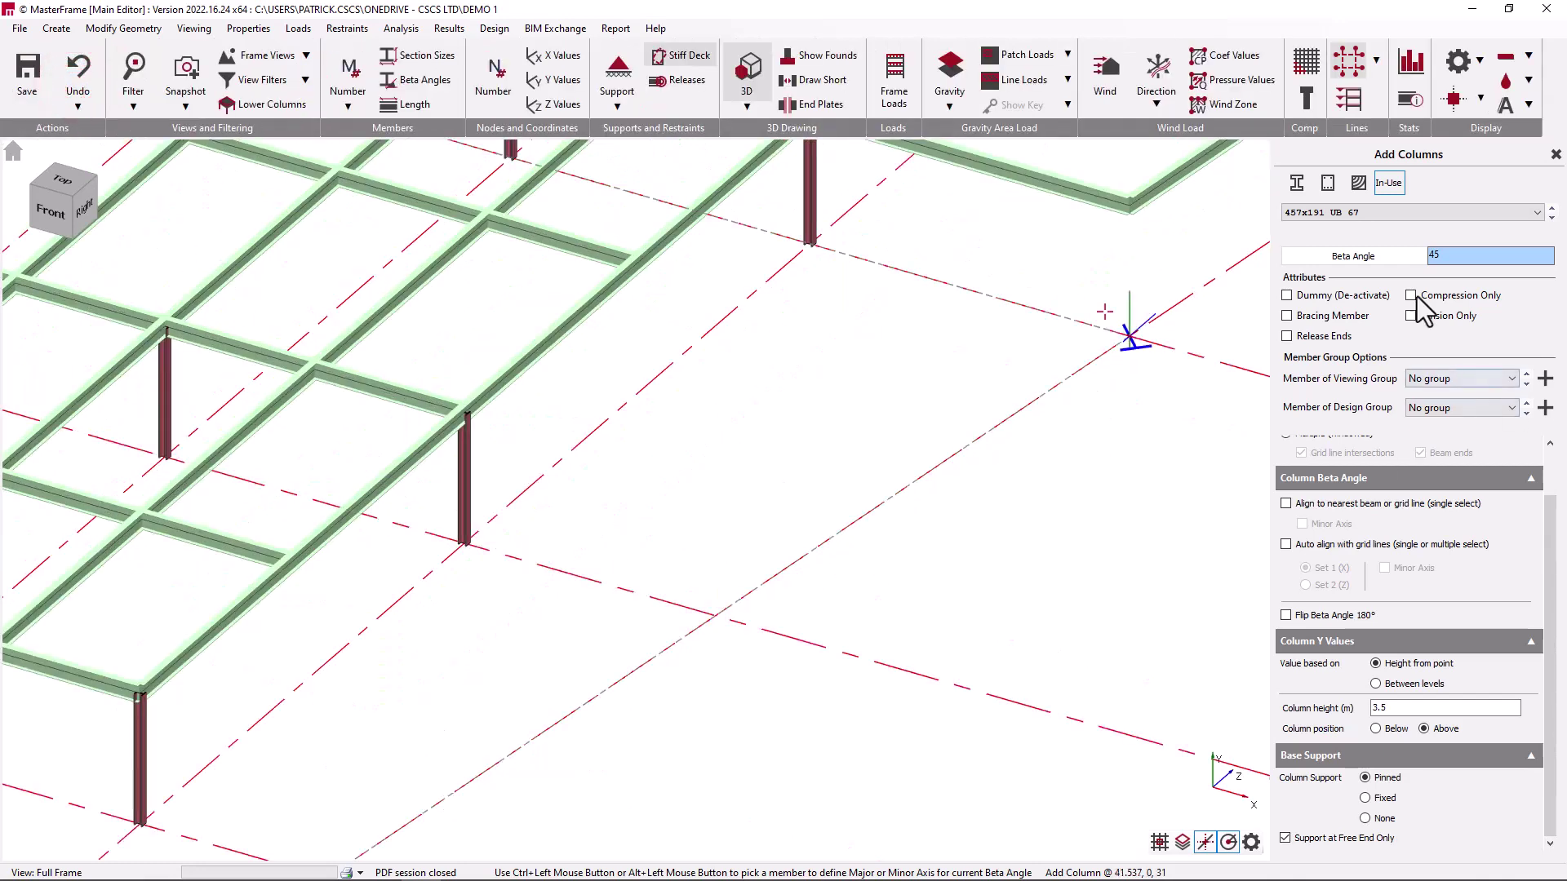
left_click(1379, 256)
- In Top view, align new columns to the nearest beam's minor axis and place one
scroll(1380, 481, "up", 1)
left_click(1343, 559)
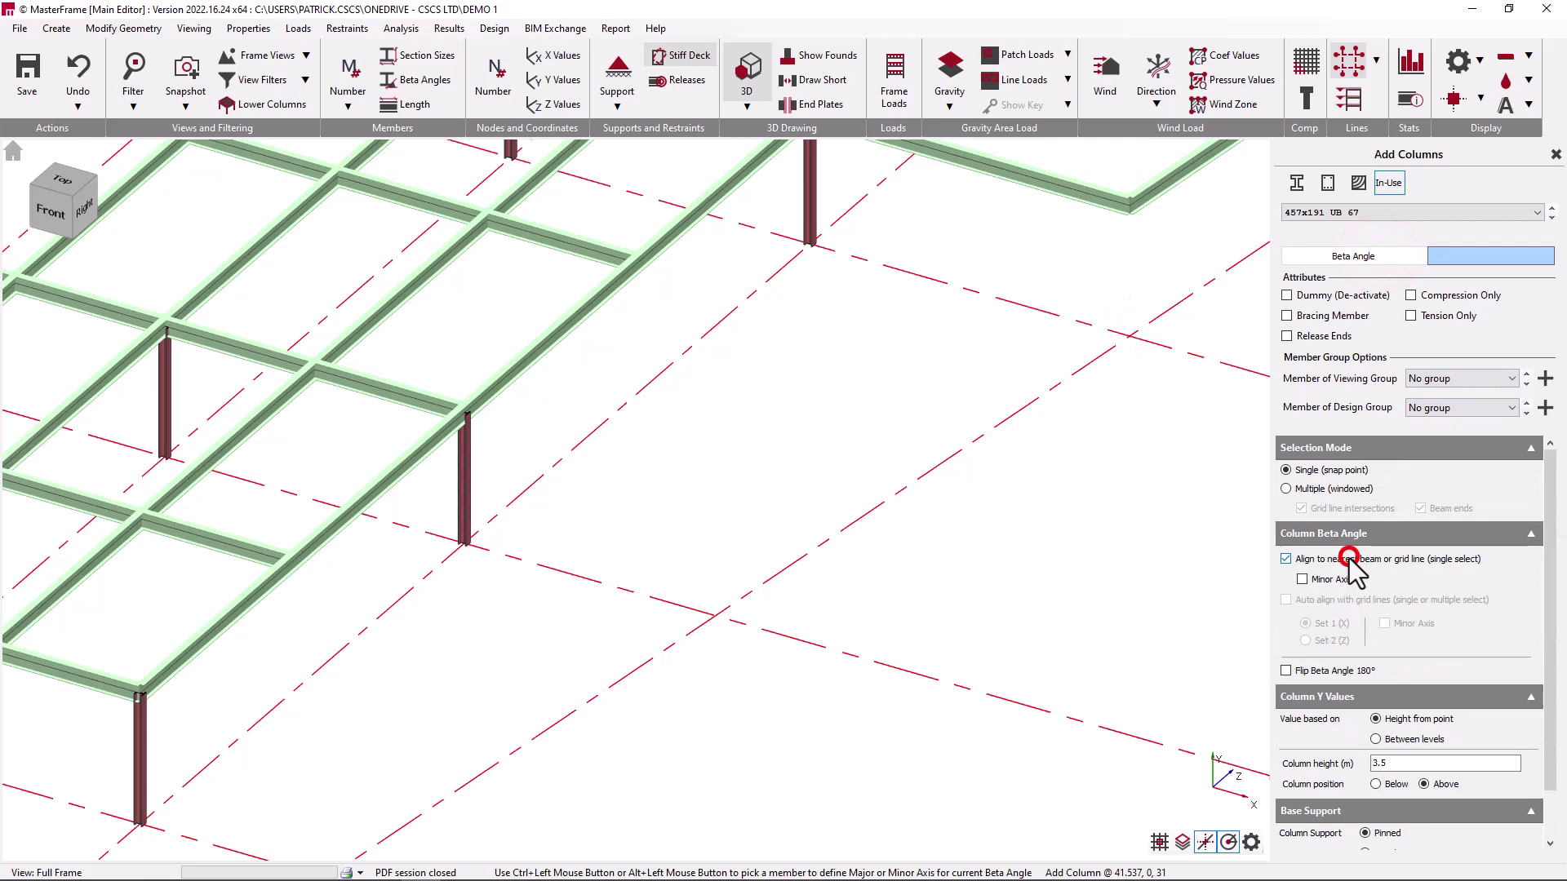
left_click(61, 178)
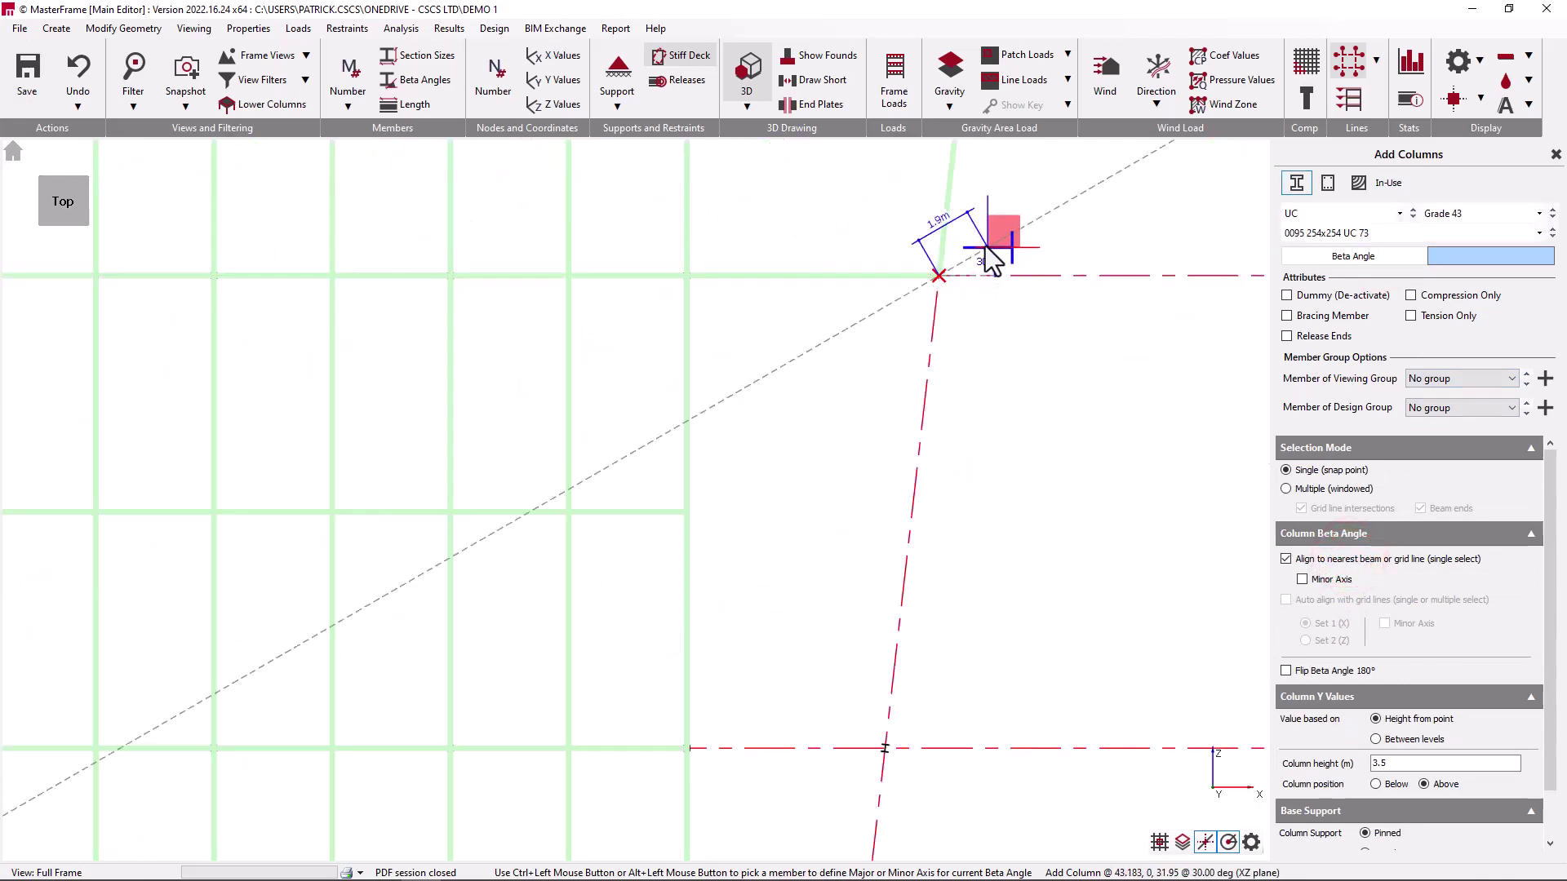
left_click(939, 276)
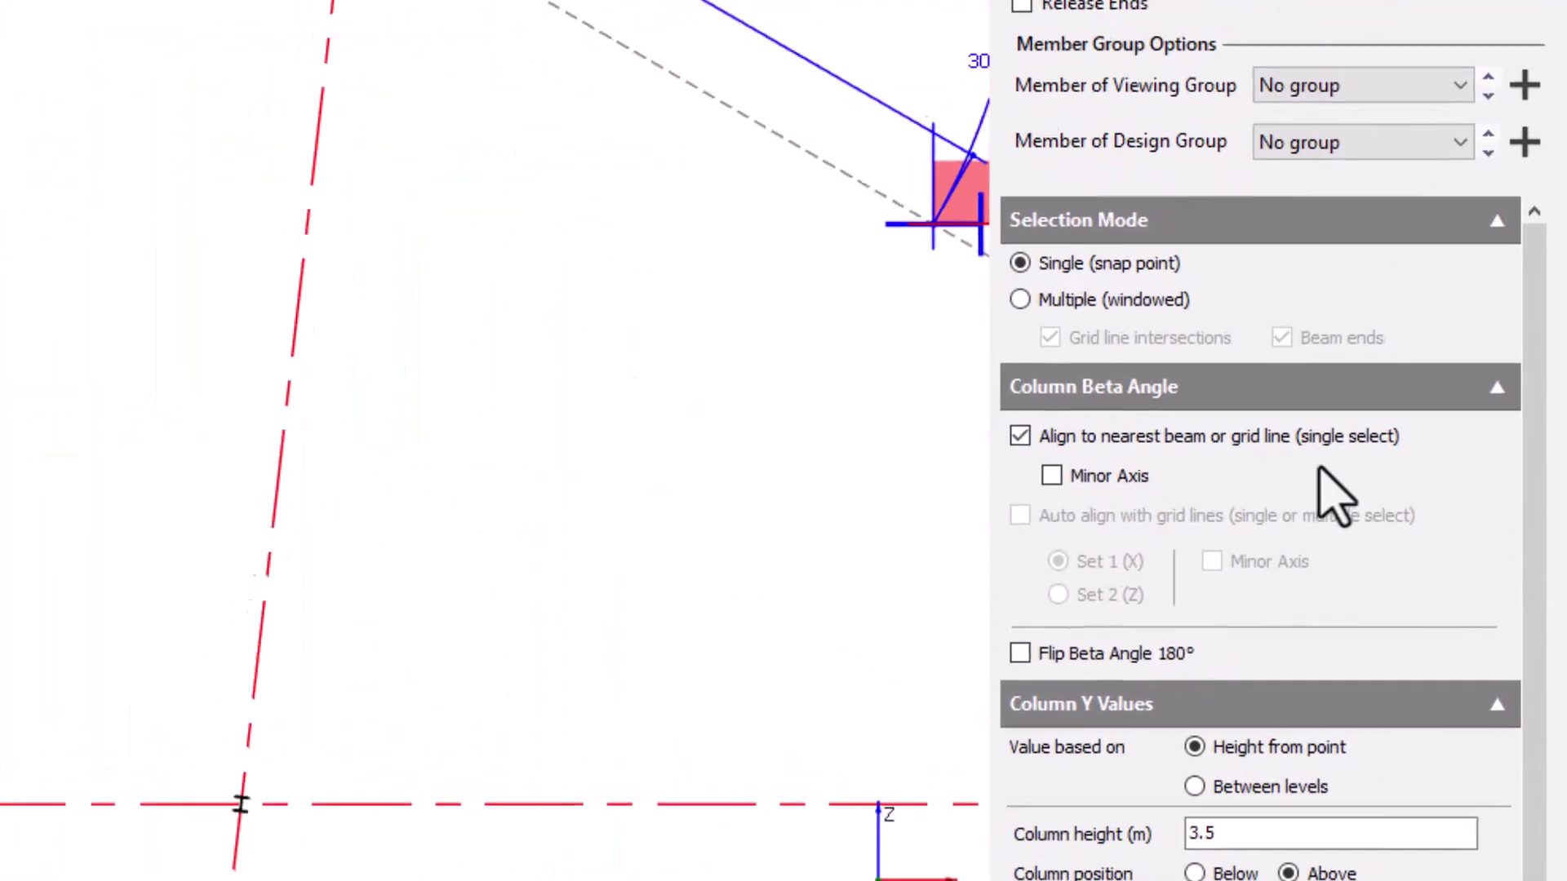
left_click(1315, 579)
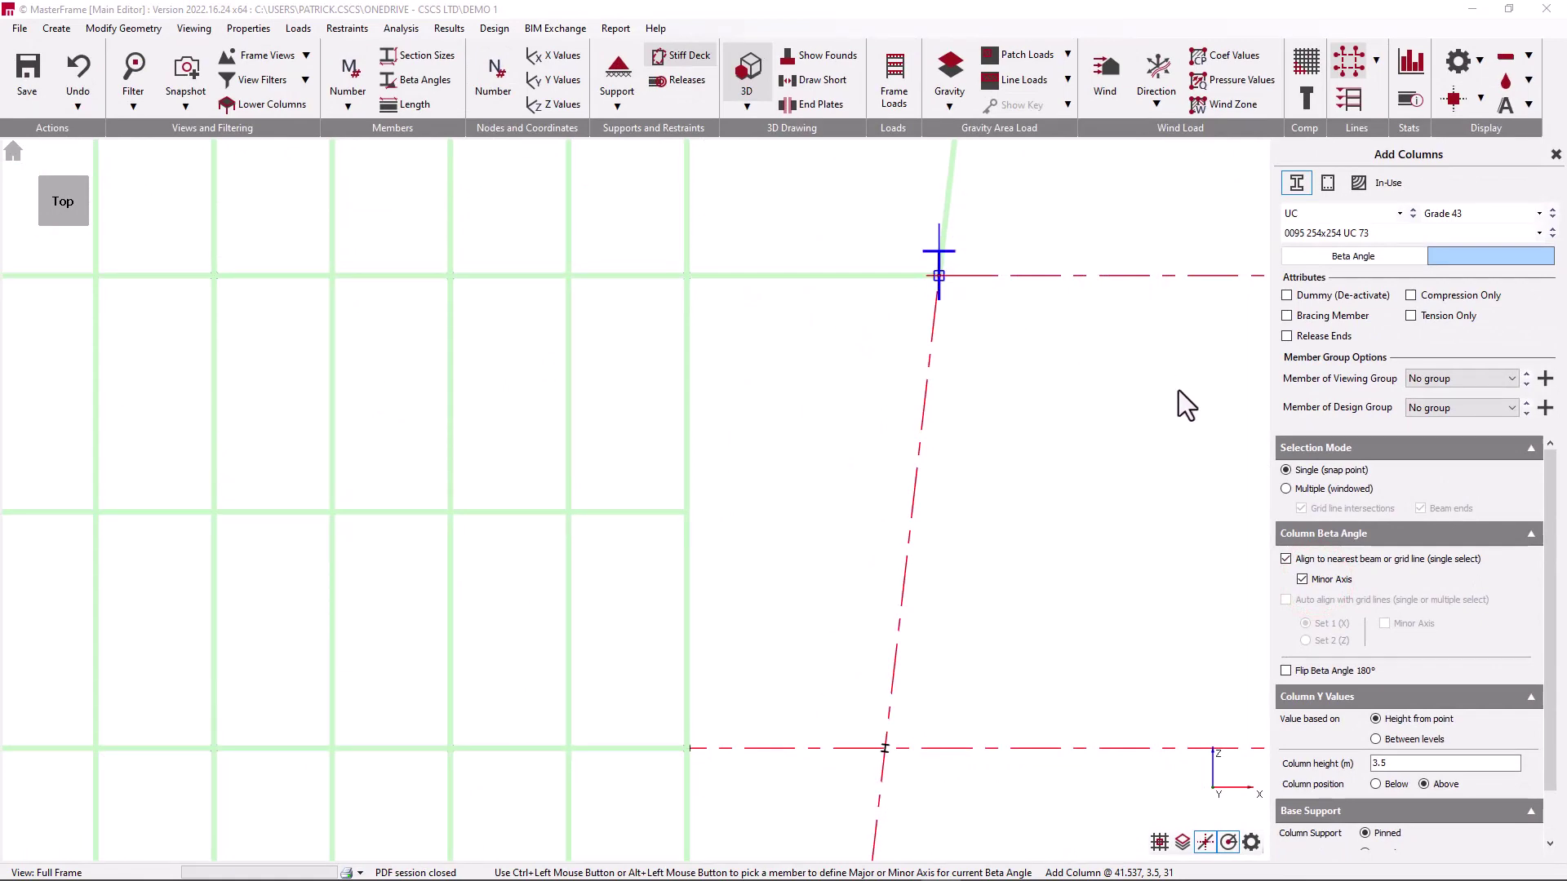
- Zoom the view to inspect the columns standing beneath the beam grid
scroll(1084, 393, "down", 5)
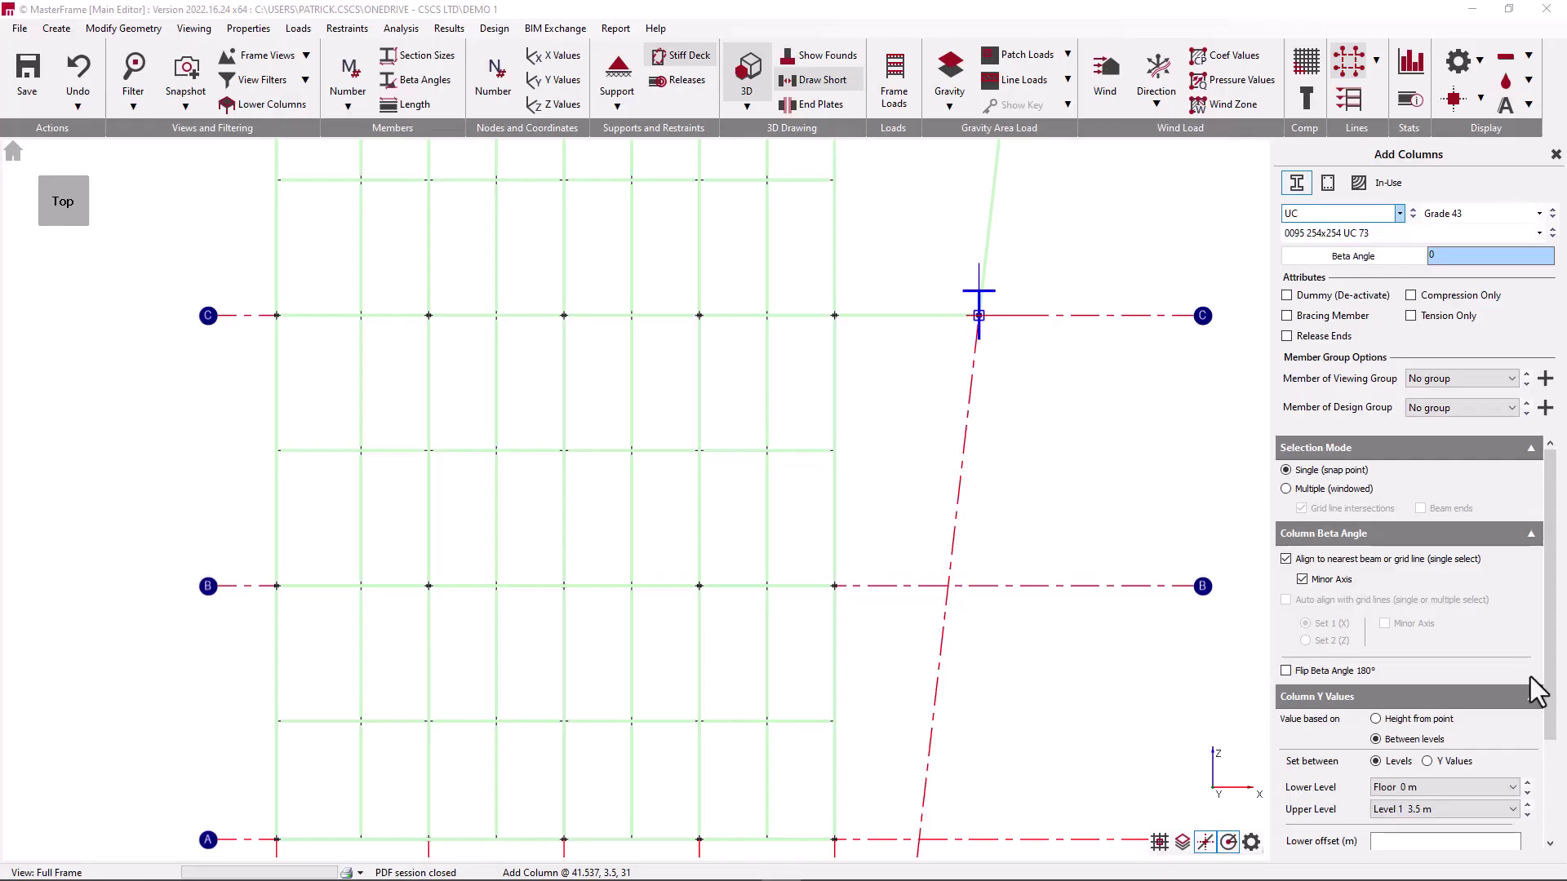
scroll(1529, 689, "down", 3)
- Show the Plan at Level 1 frame view
left_click(84, 216)
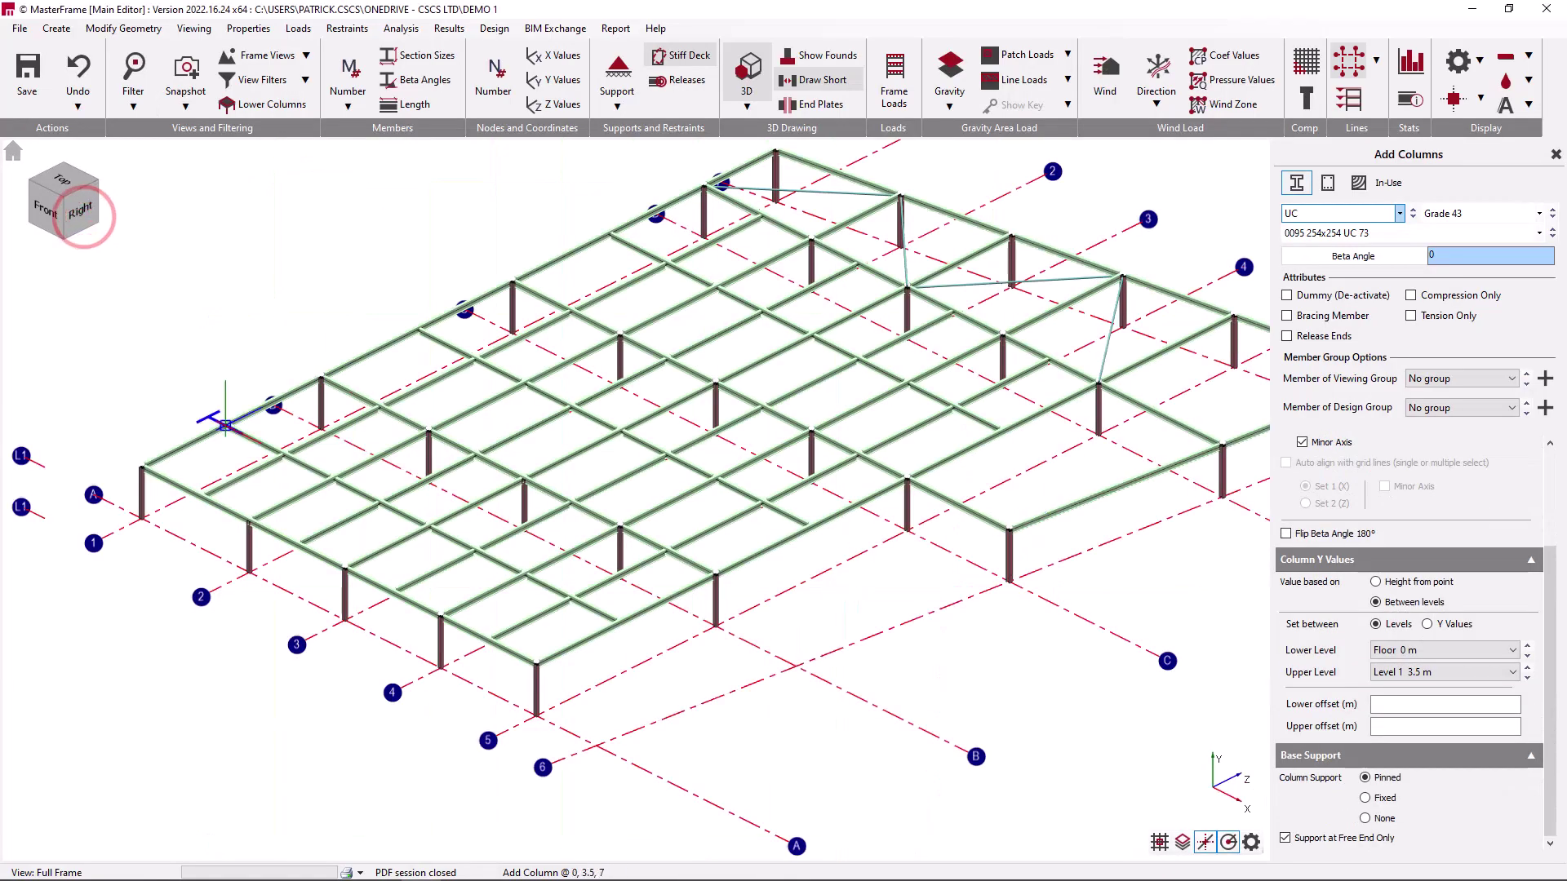
left_click(286, 55)
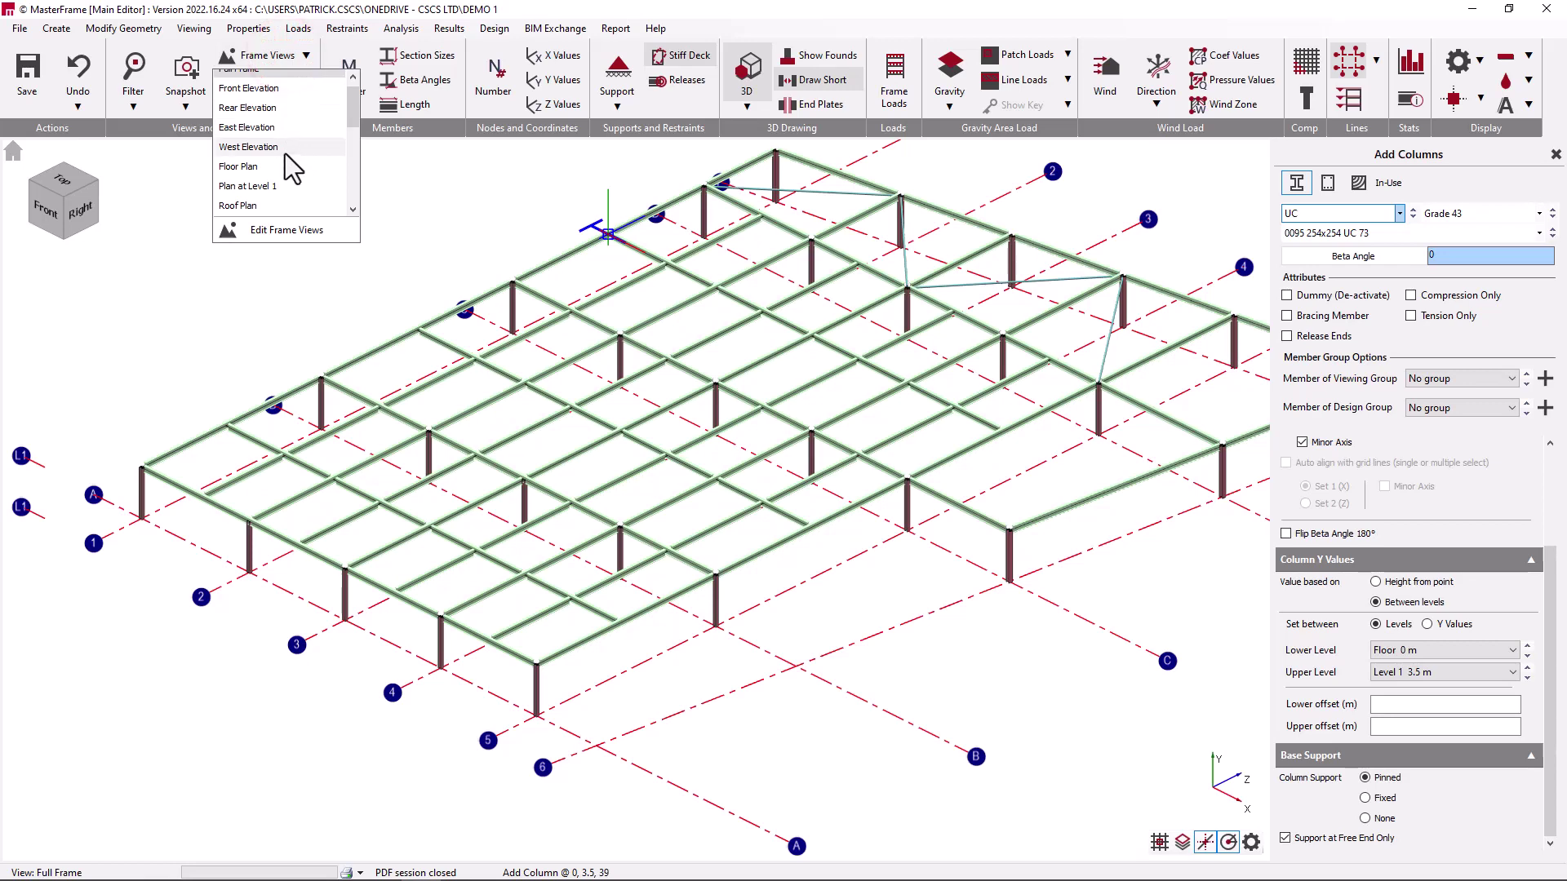
left_click(282, 183)
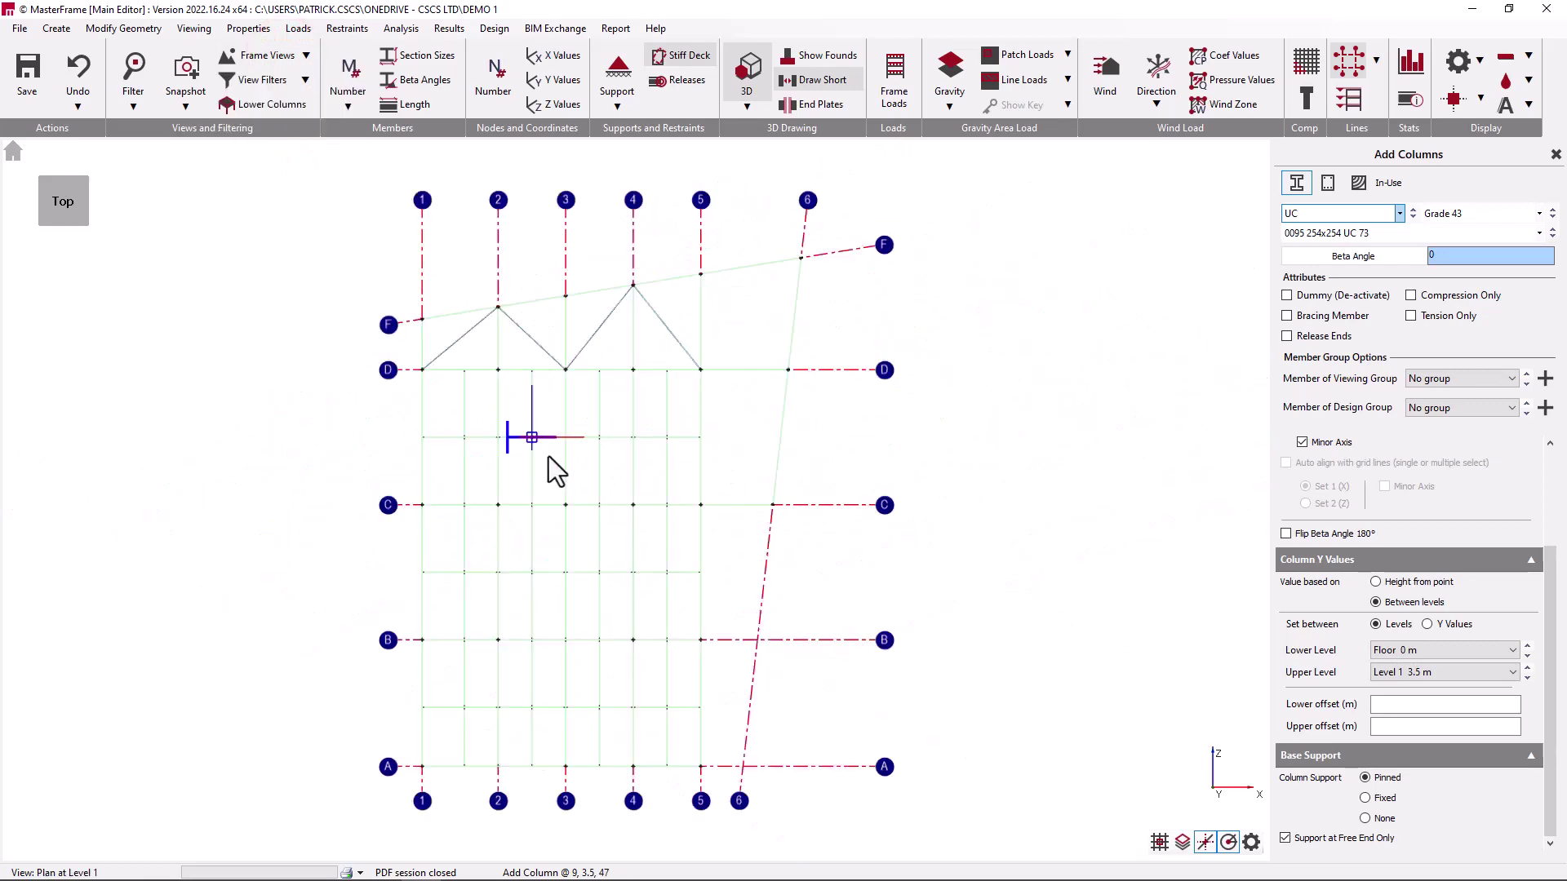
- Toggle the column Y Values options, ending on height from the picked point
left_click(1438, 624)
left_click(1398, 683)
left_click(1440, 681)
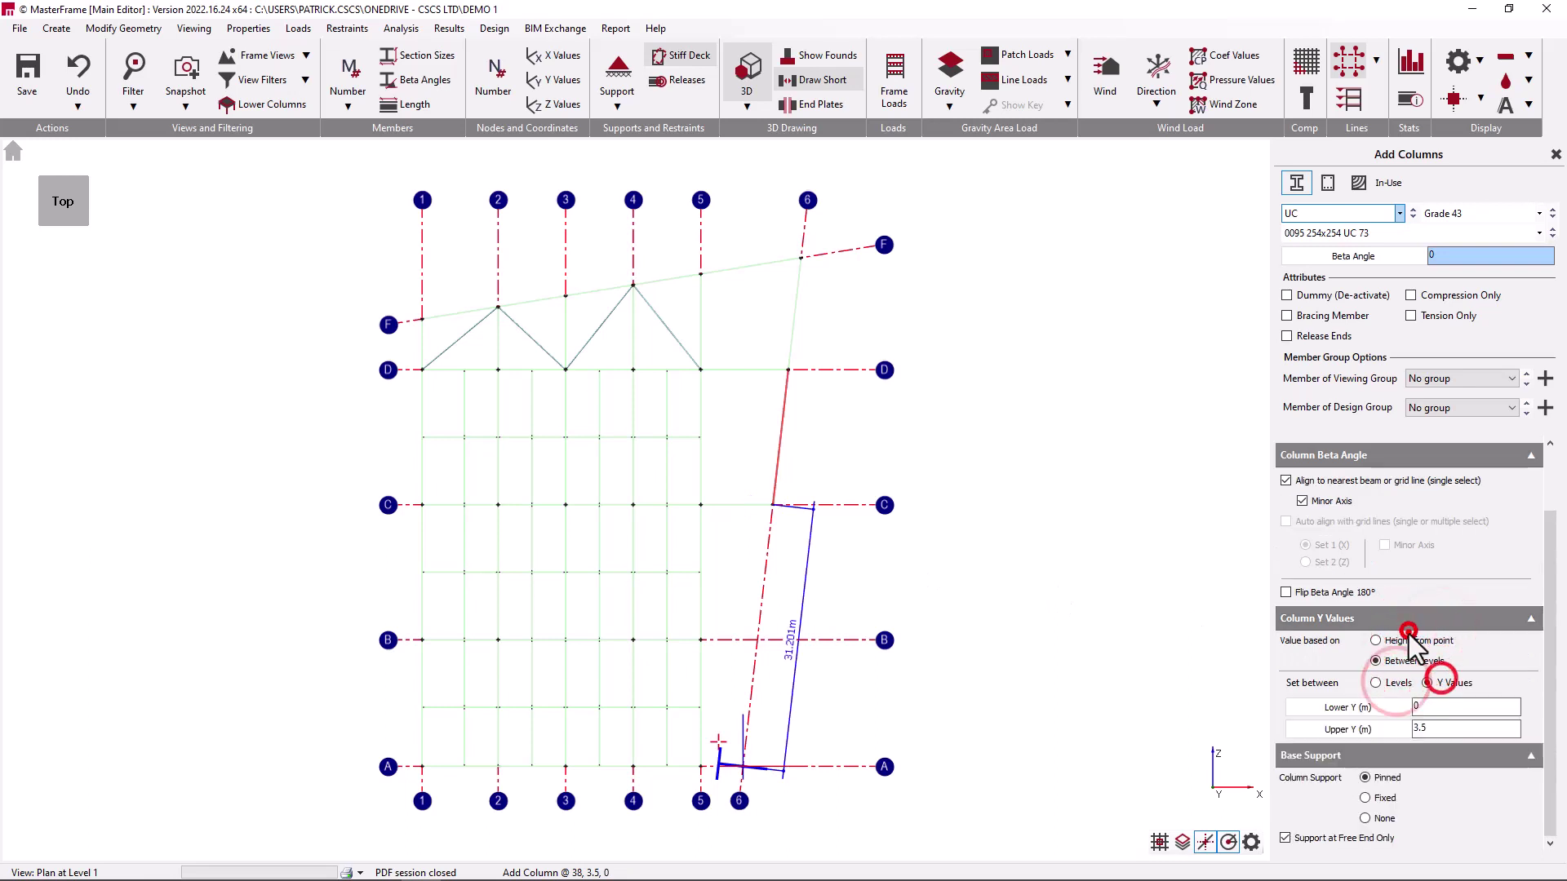
left_click(1408, 632)
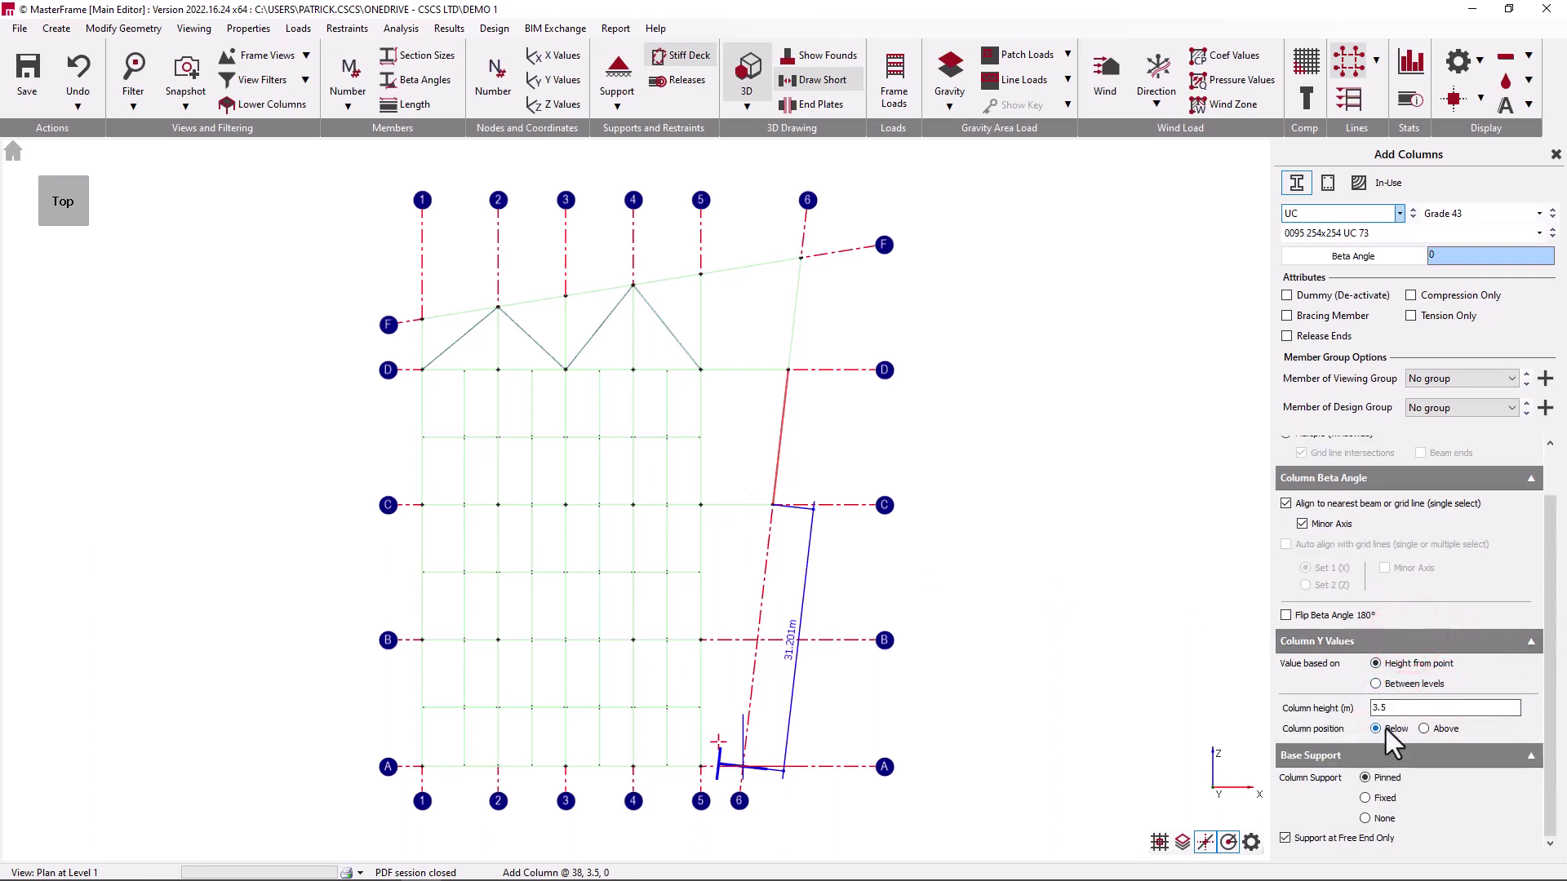
- Add a column where grid C meets line 6, then inspect the truss area in 3-D and Top views
scroll(776, 310, "up", 5)
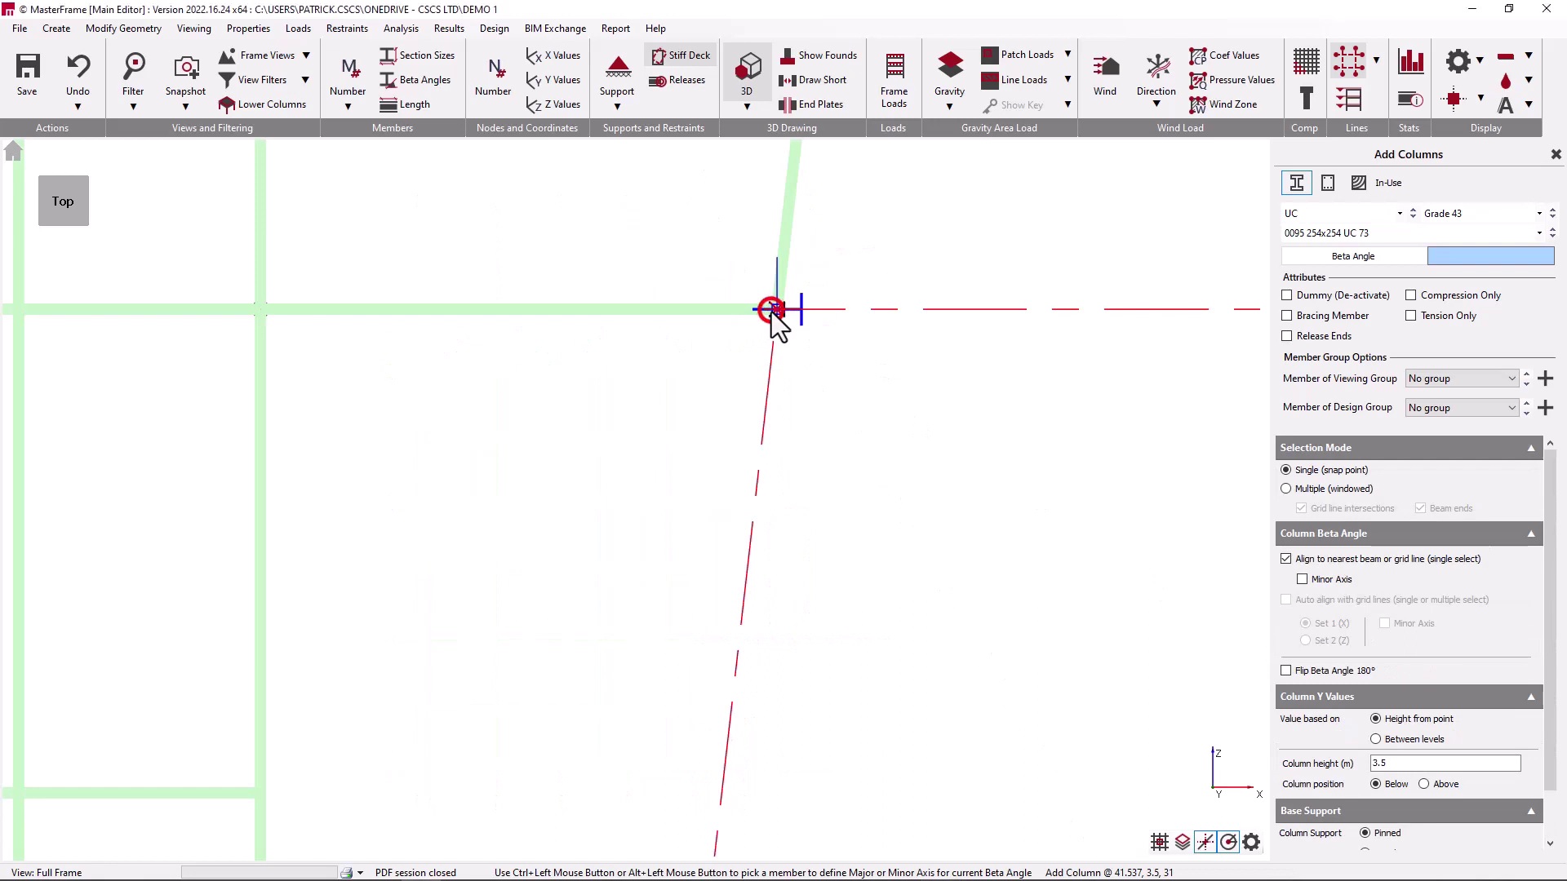
left_click(772, 311)
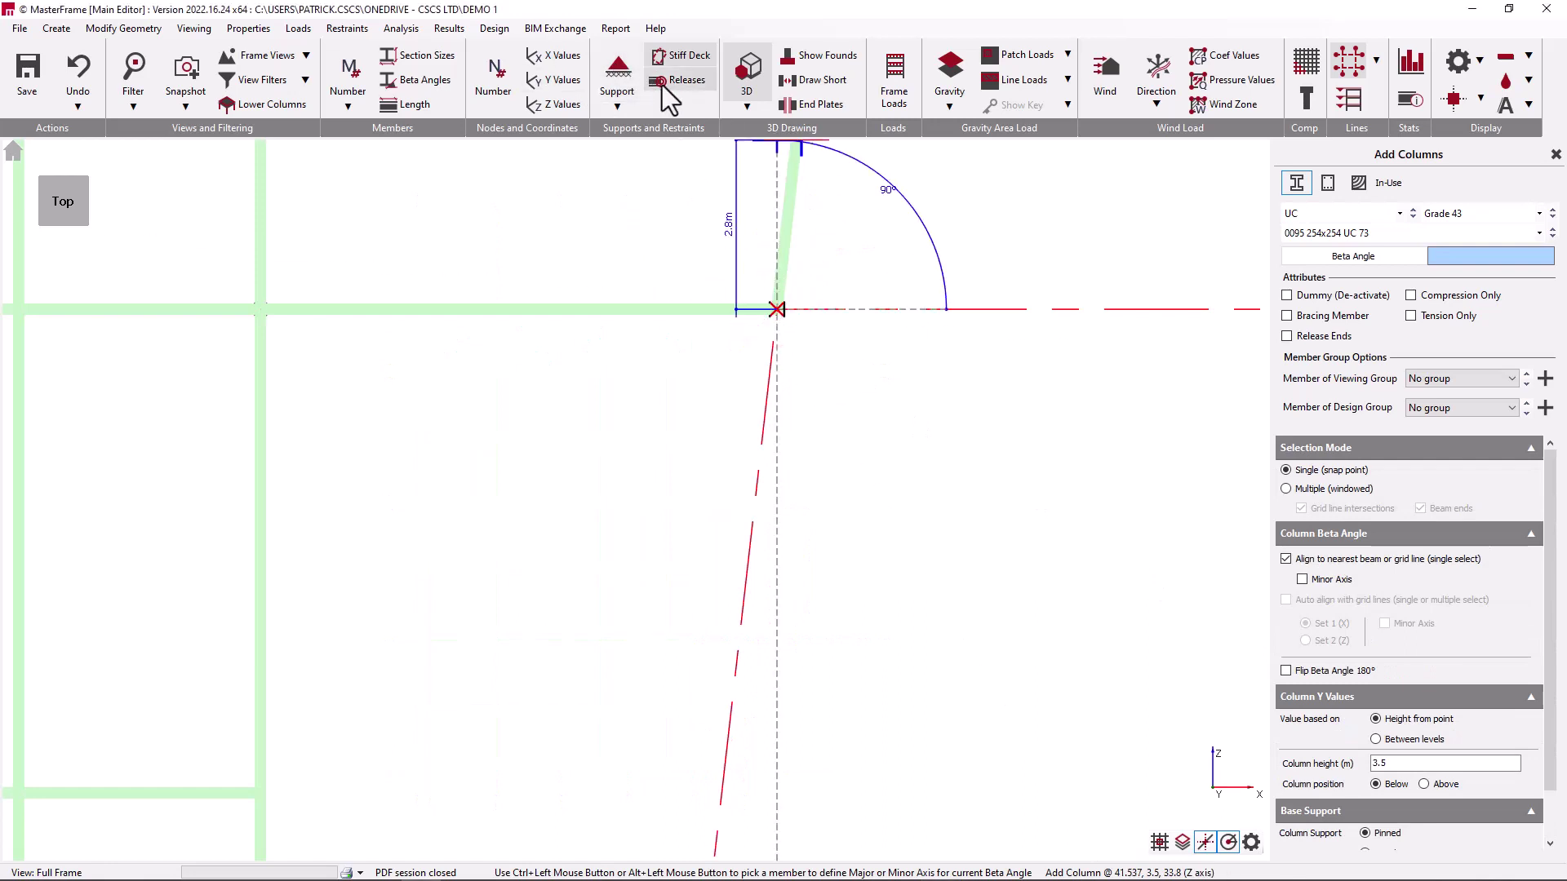
left_click(816, 79)
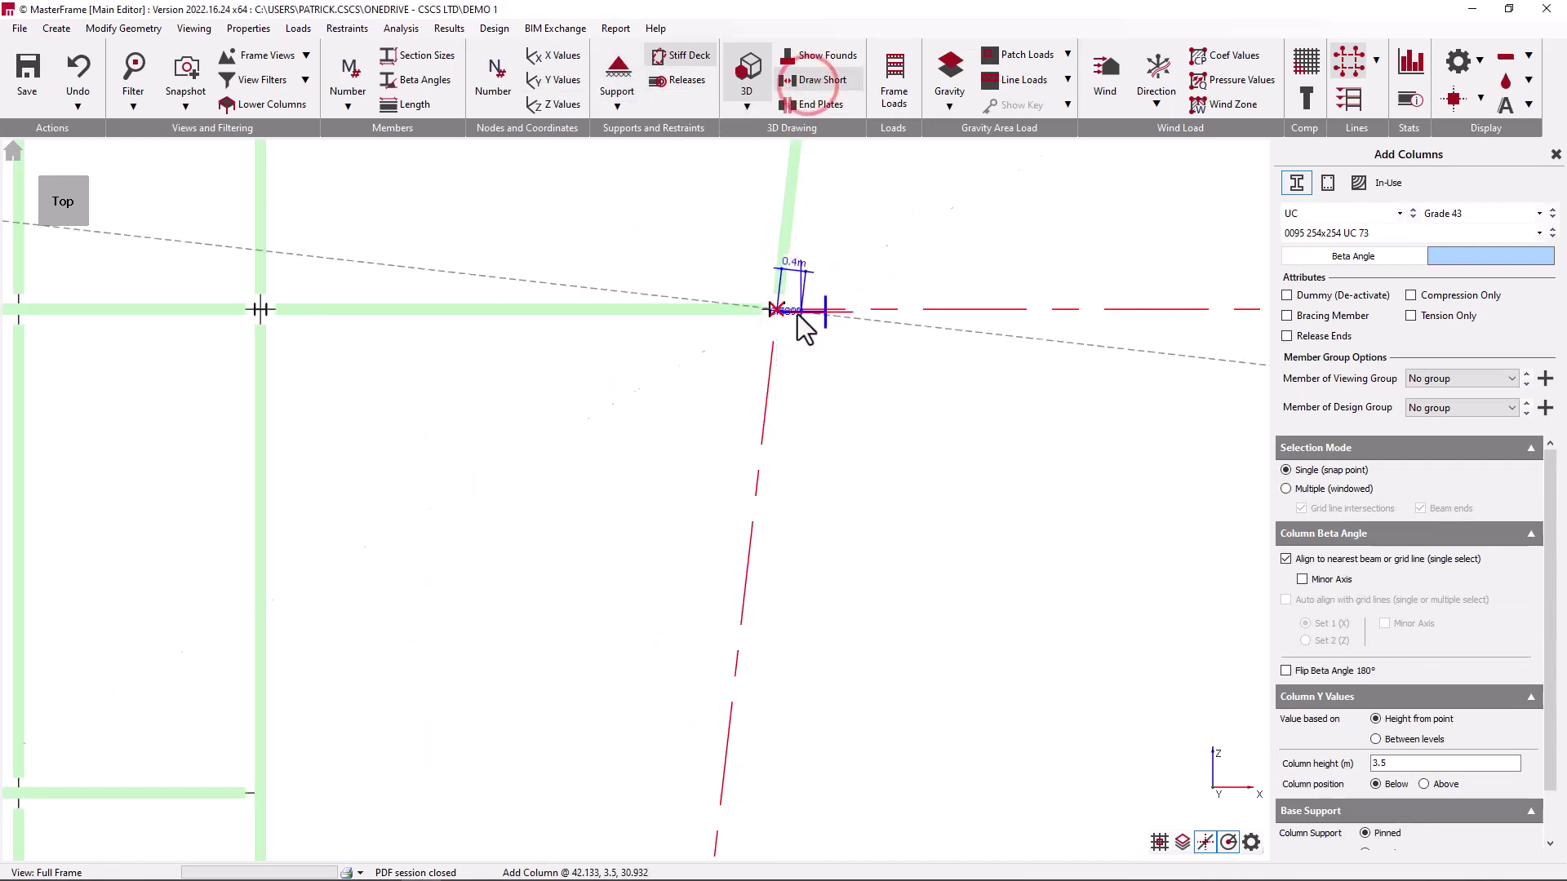
scroll(918, 707, "down", 3)
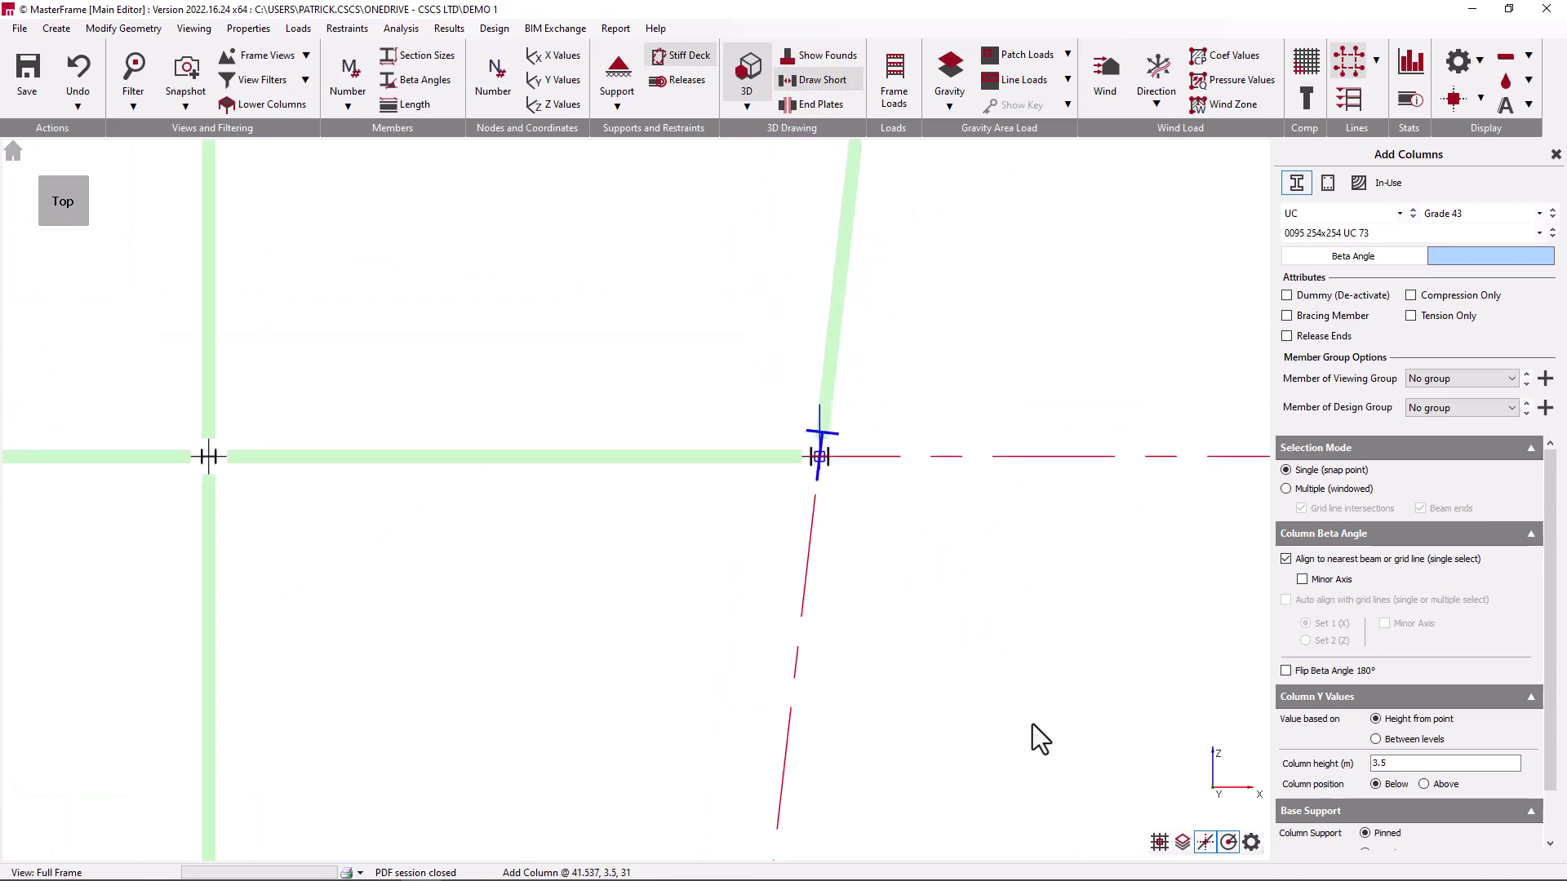
scroll(1031, 723, "down", 2)
scroll(929, 247, "down", 2)
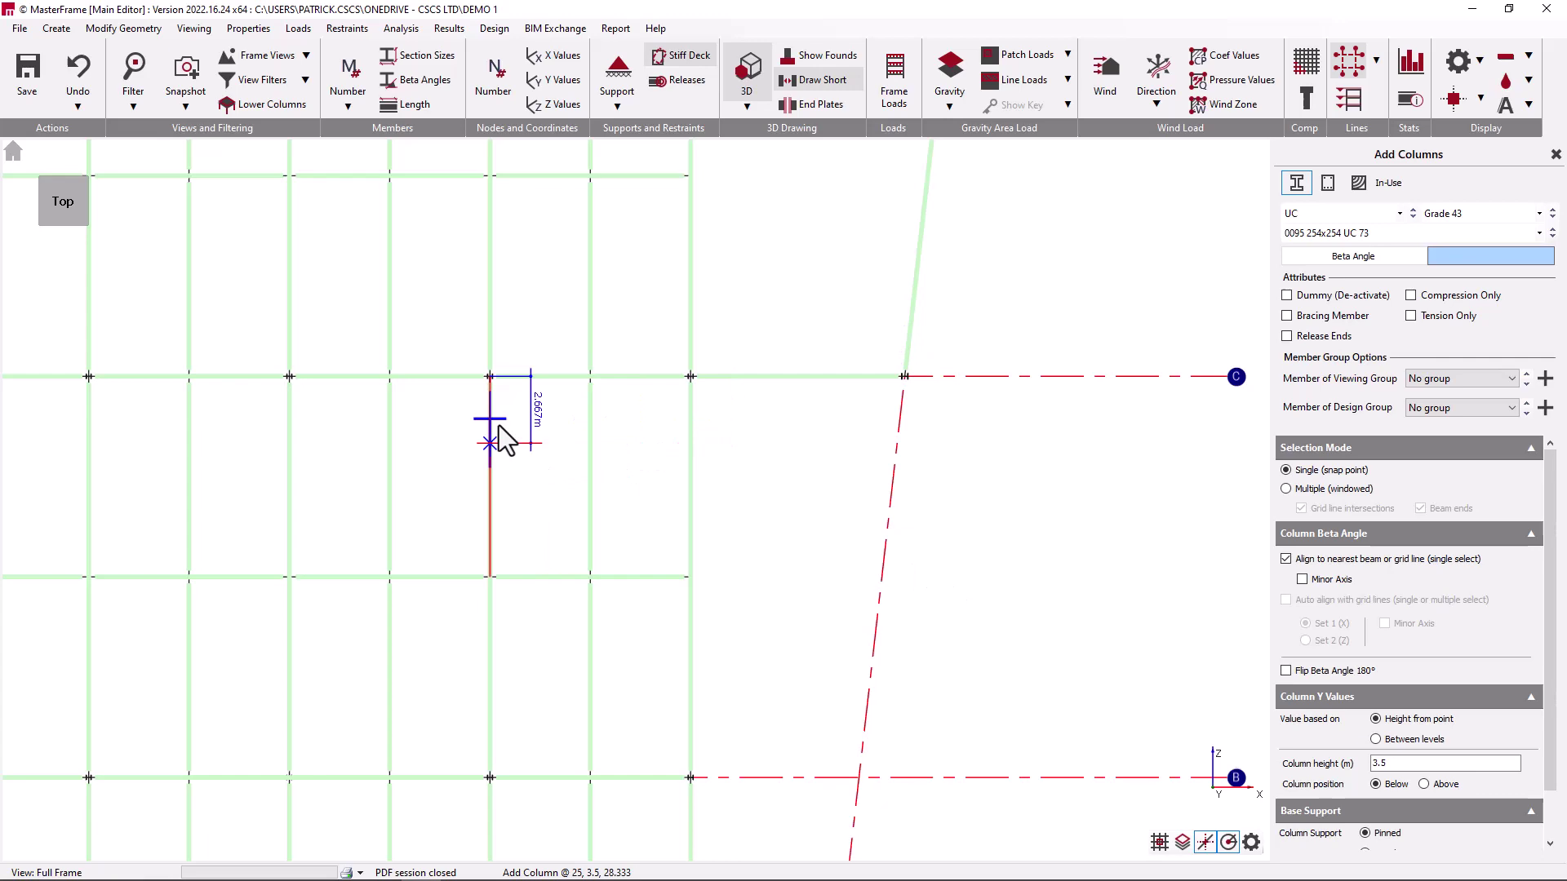
middle_click_drag(500, 427, 776, 571)
left_click(63, 204)
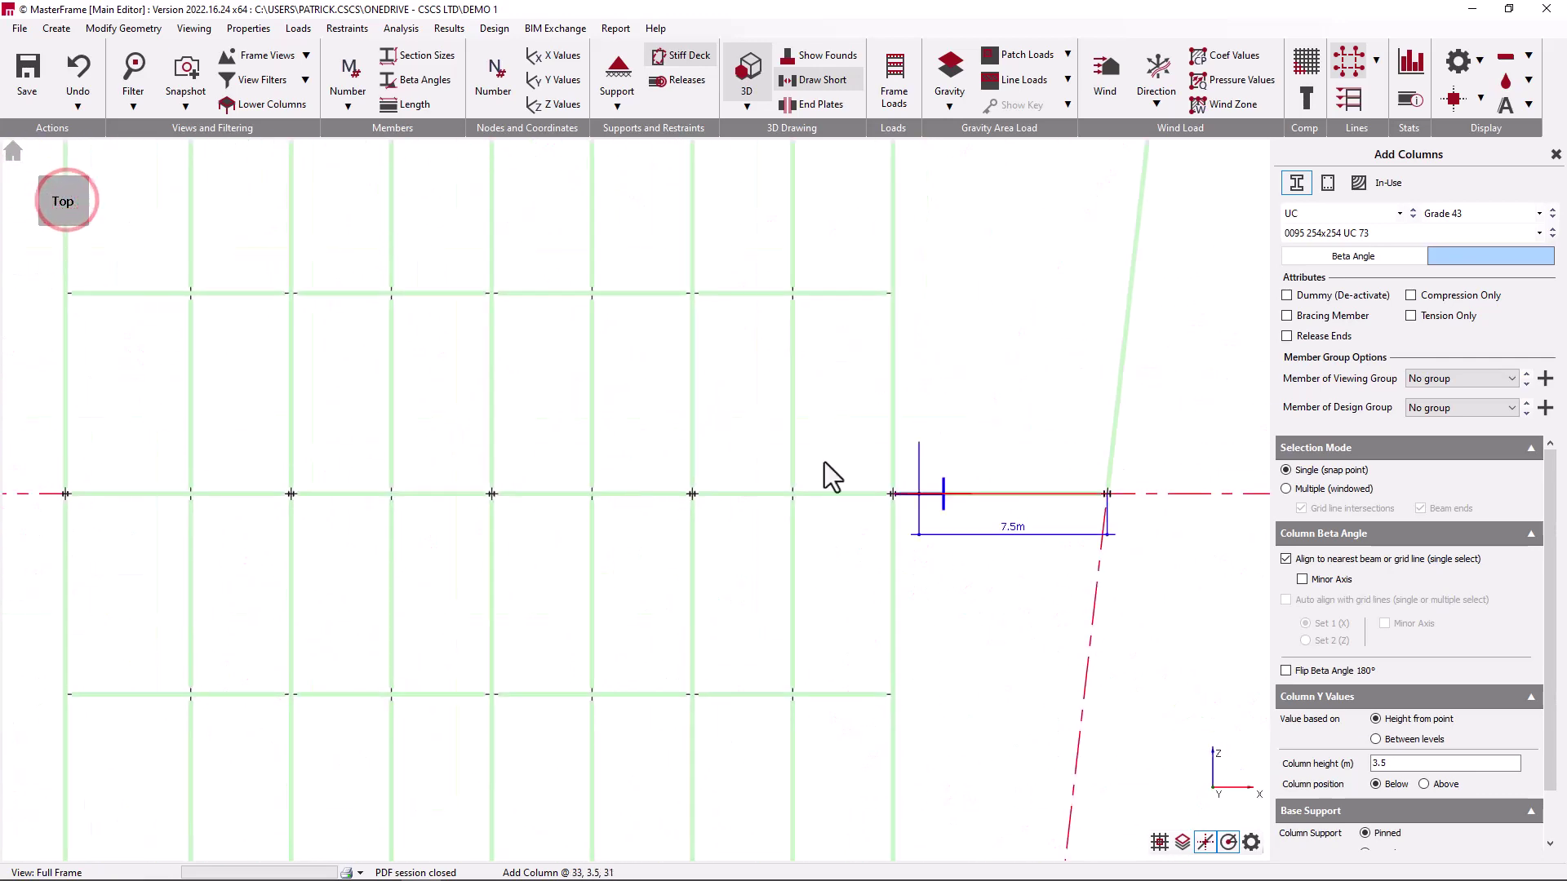
scroll(829, 476, "down", 3)
scroll(453, 547, "up", 3)
scroll(875, 253, "up", 5)
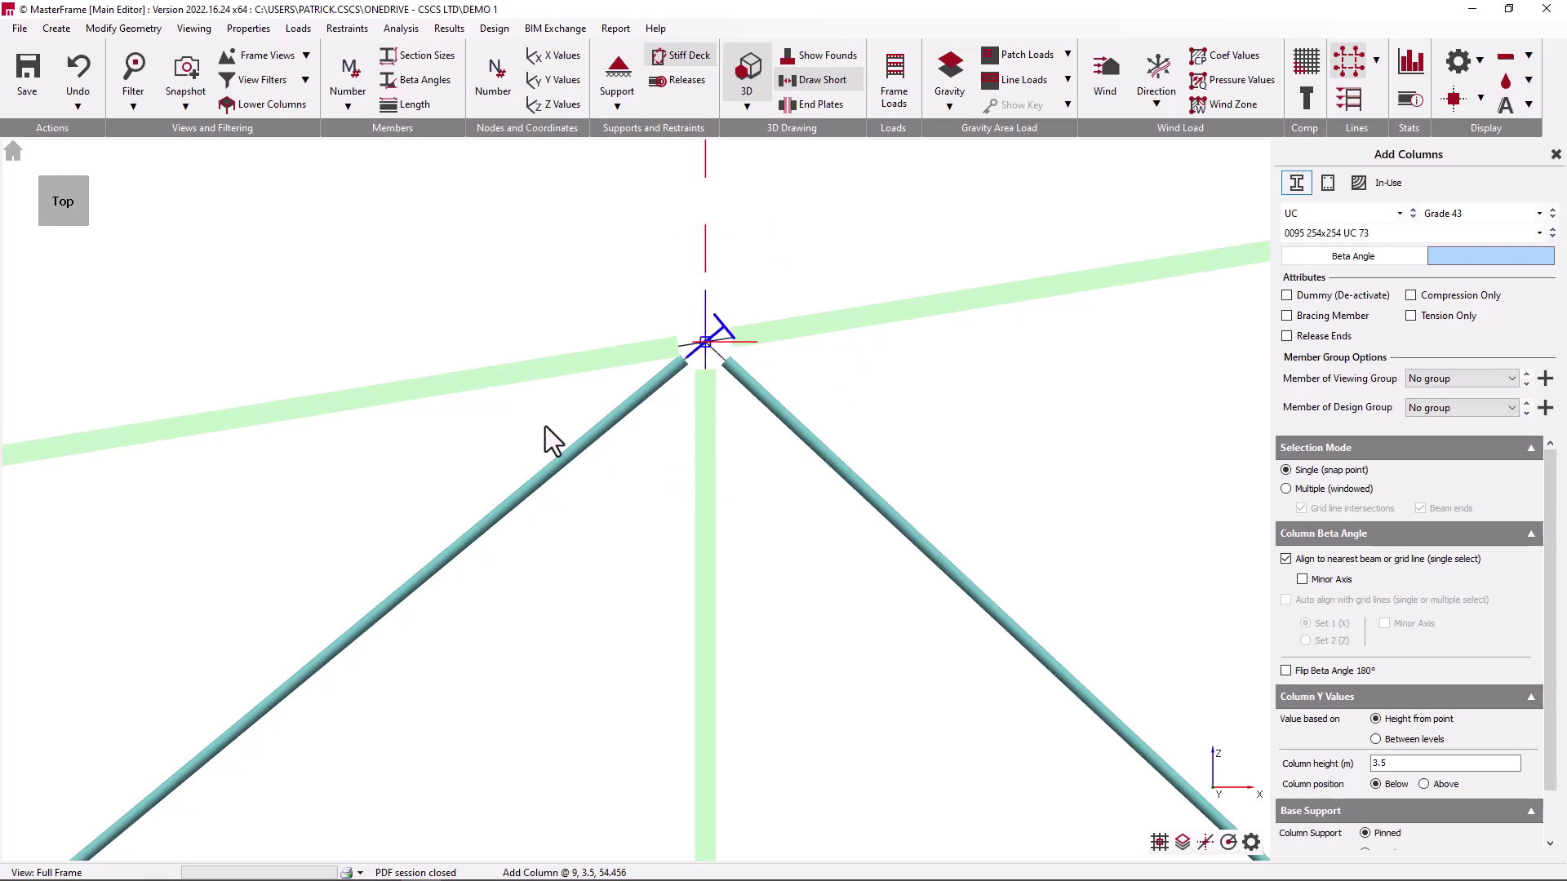
- Set column Y values to Between levels, from Floor 0 m to Level 1 3.5 m
scroll(781, 527, "down", 5)
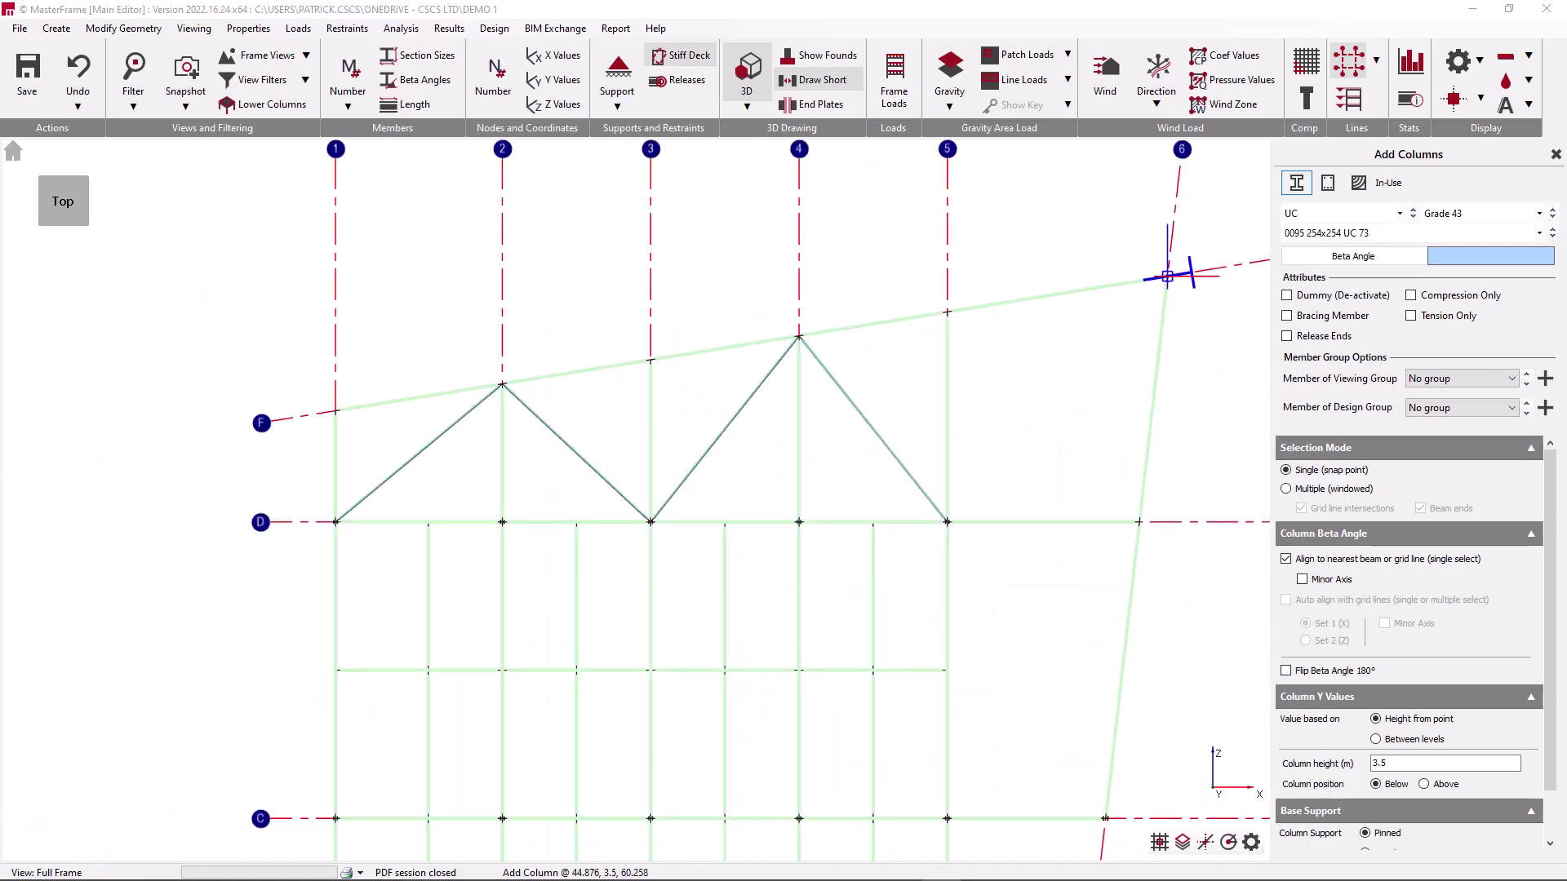
left_click(1376, 739)
scroll(1510, 734, "down", 1)
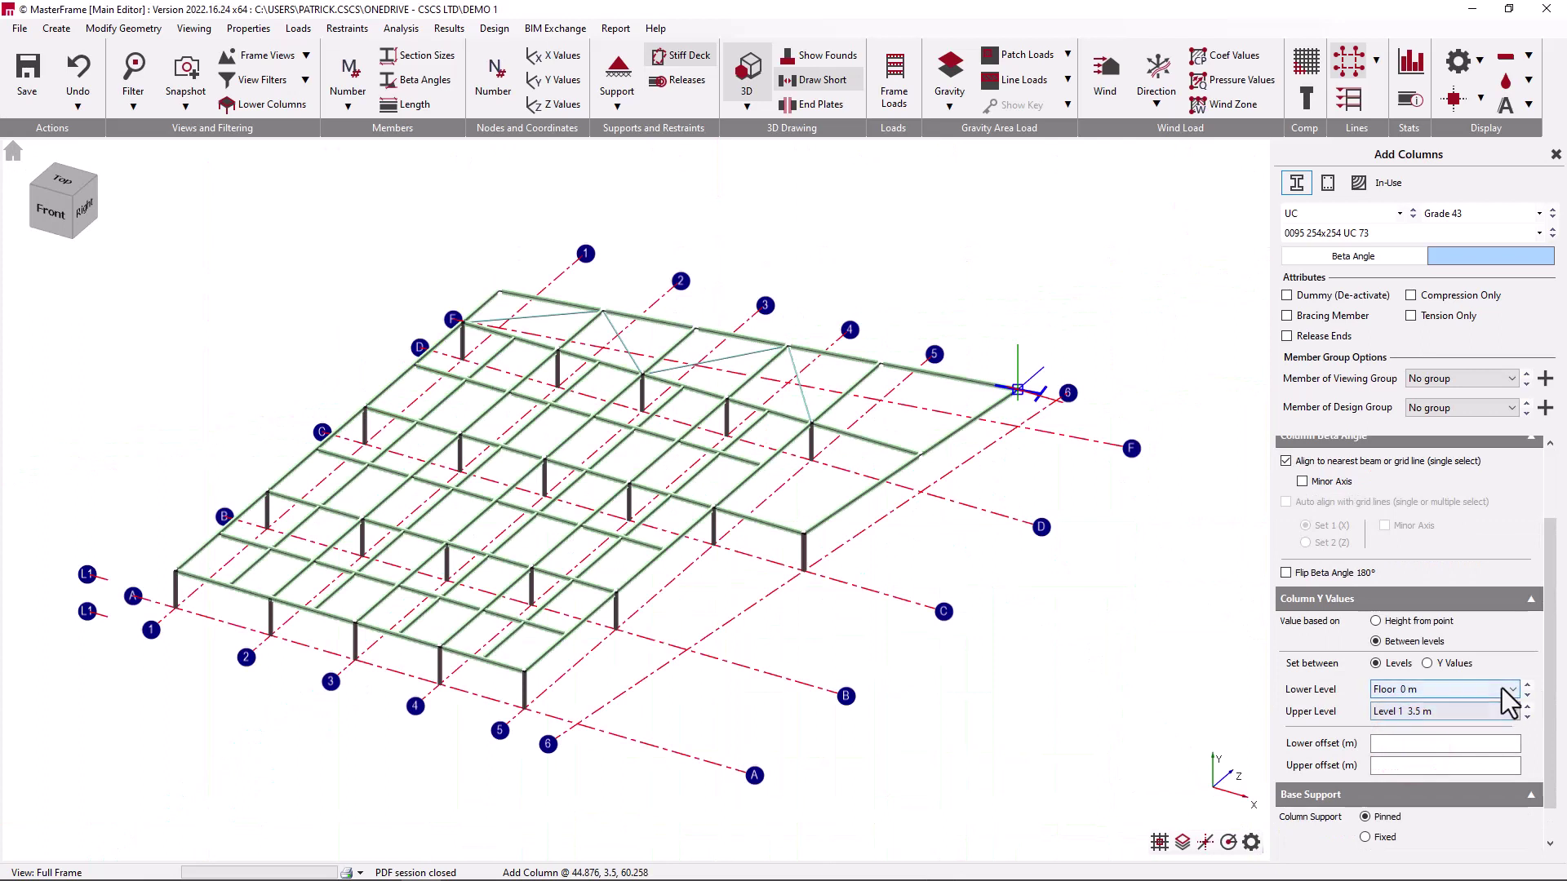
left_click(1502, 689)
left_click(1502, 688)
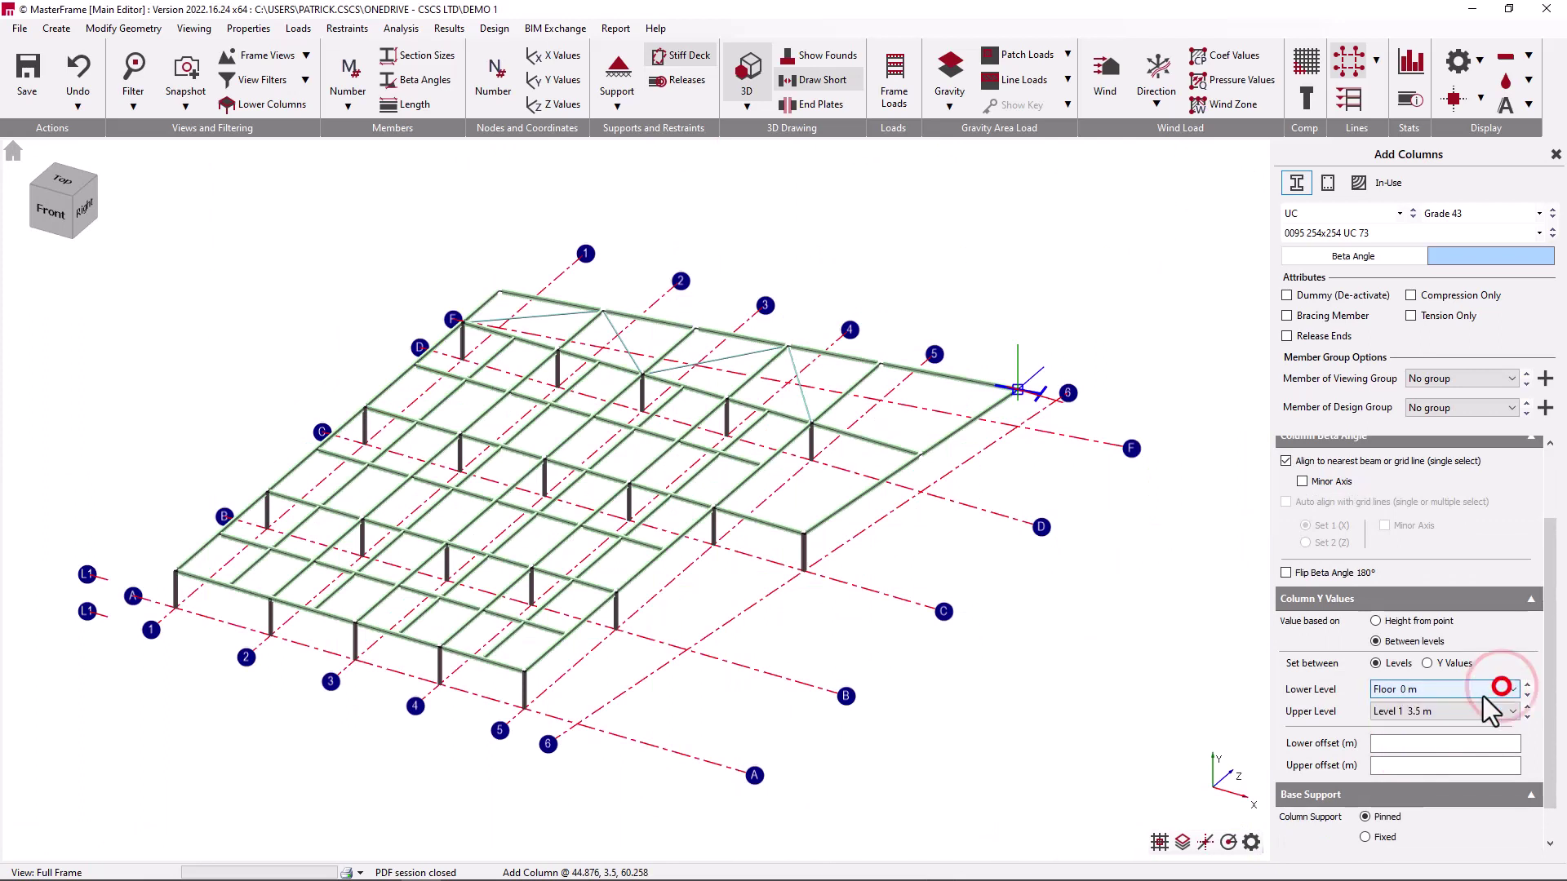
left_click(1479, 710)
left_click(1477, 710)
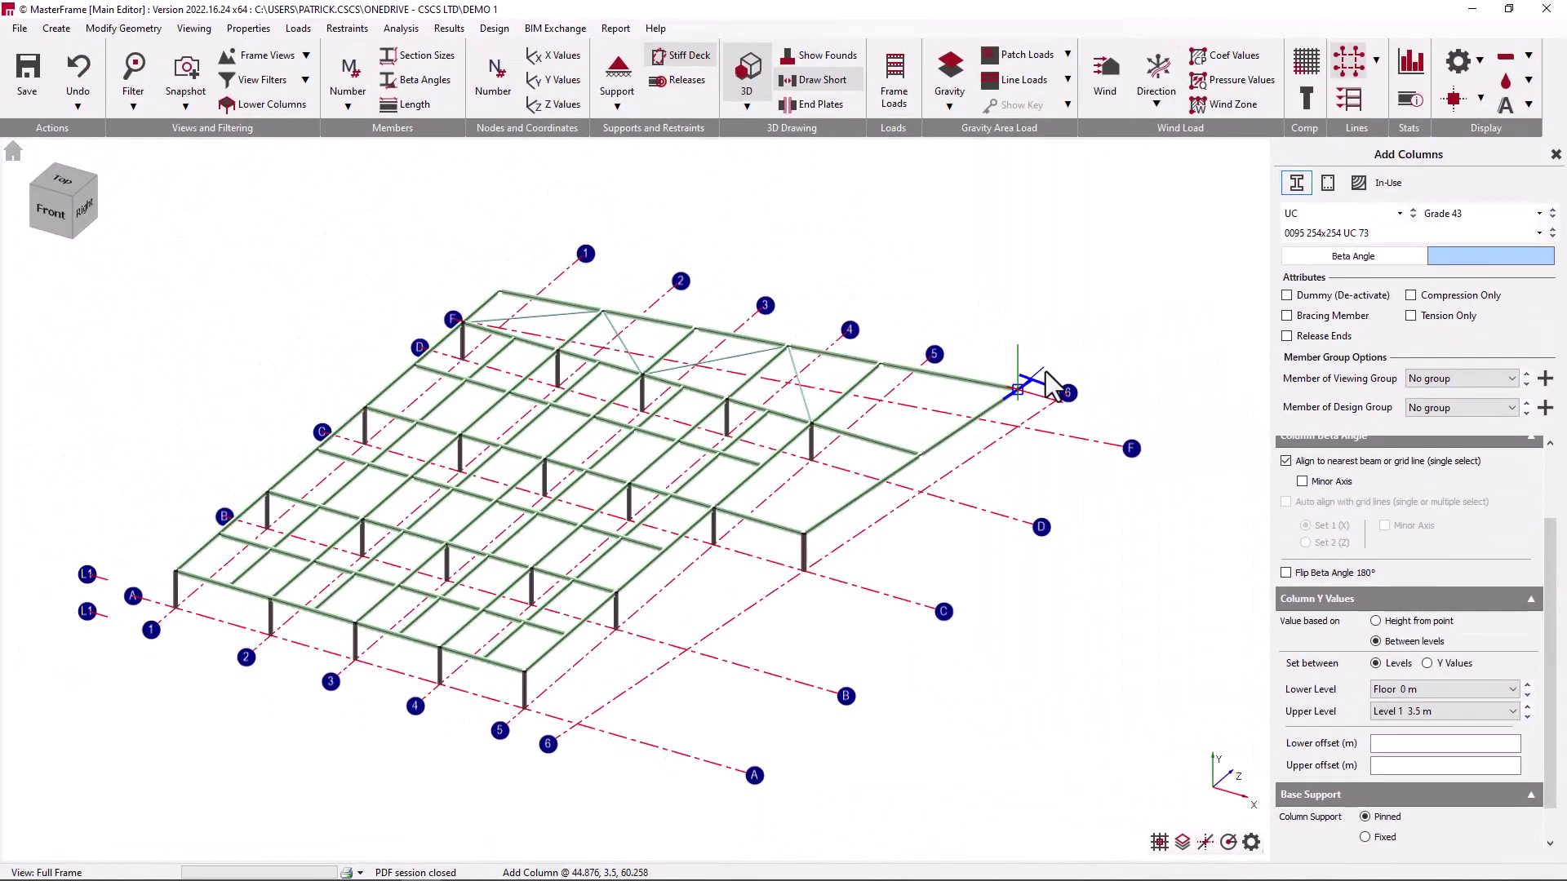
- Add columns under the beam corner and the next beam node near grid 6
scroll(1046, 373, "up", 2)
left_click(968, 391)
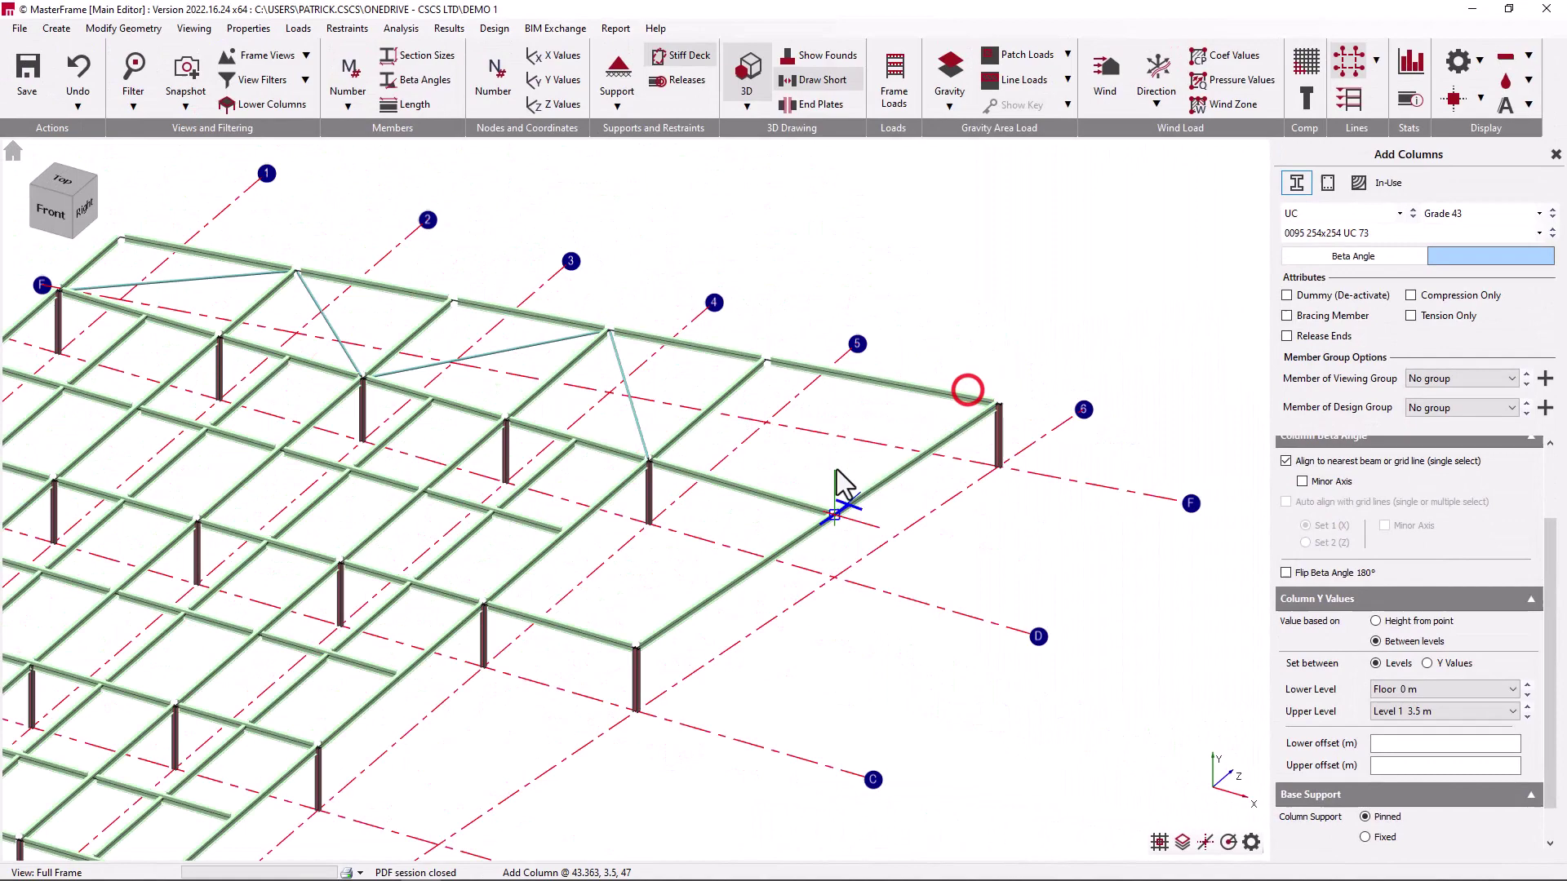
left_click(773, 515)
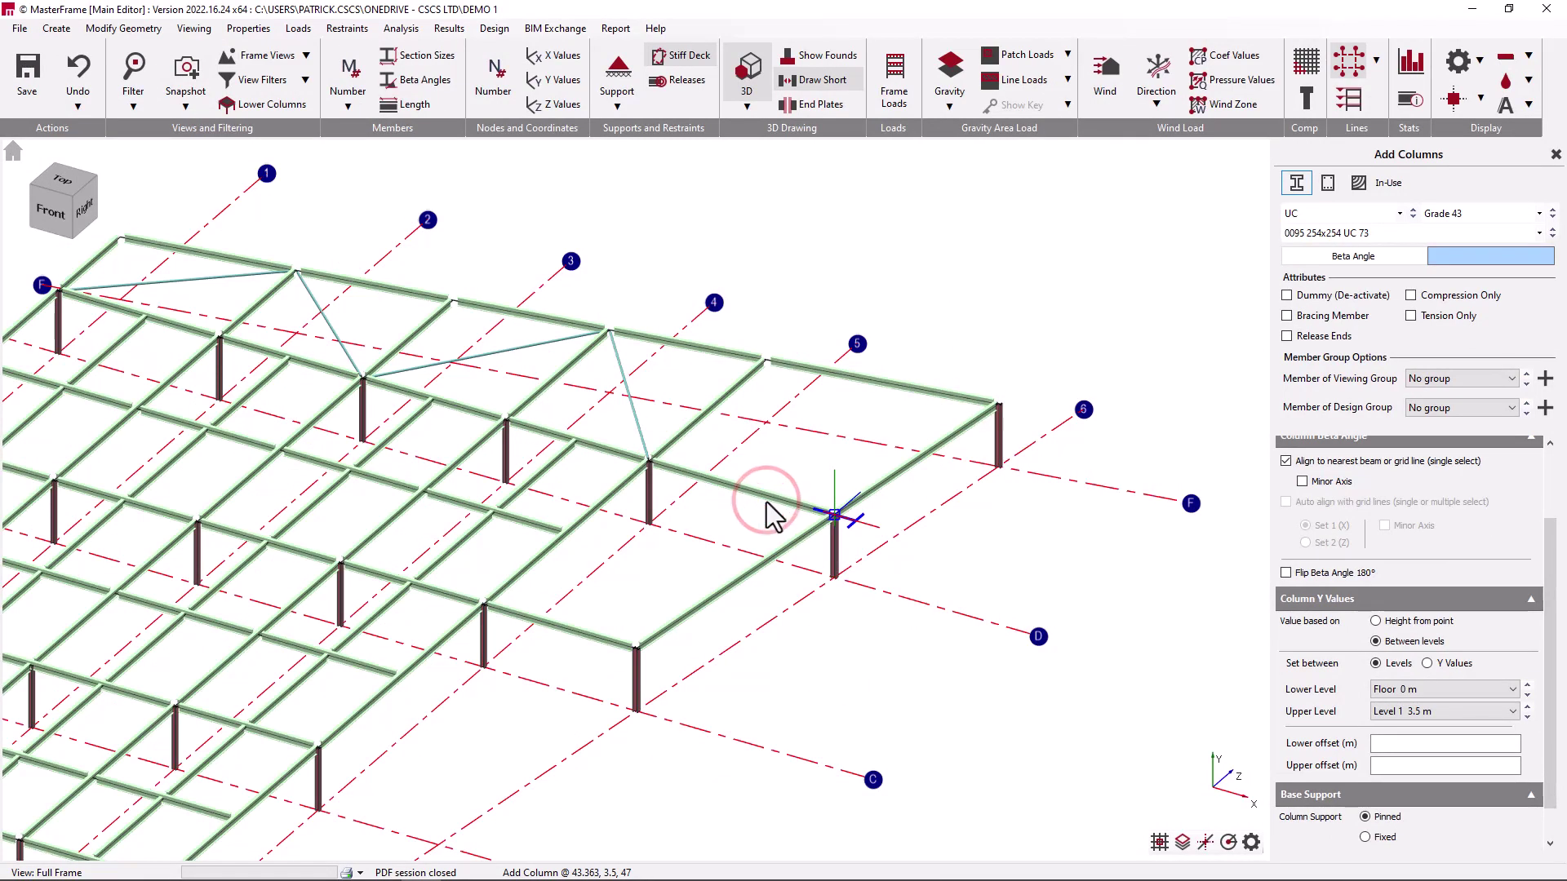
scroll(849, 489, "down", 2)
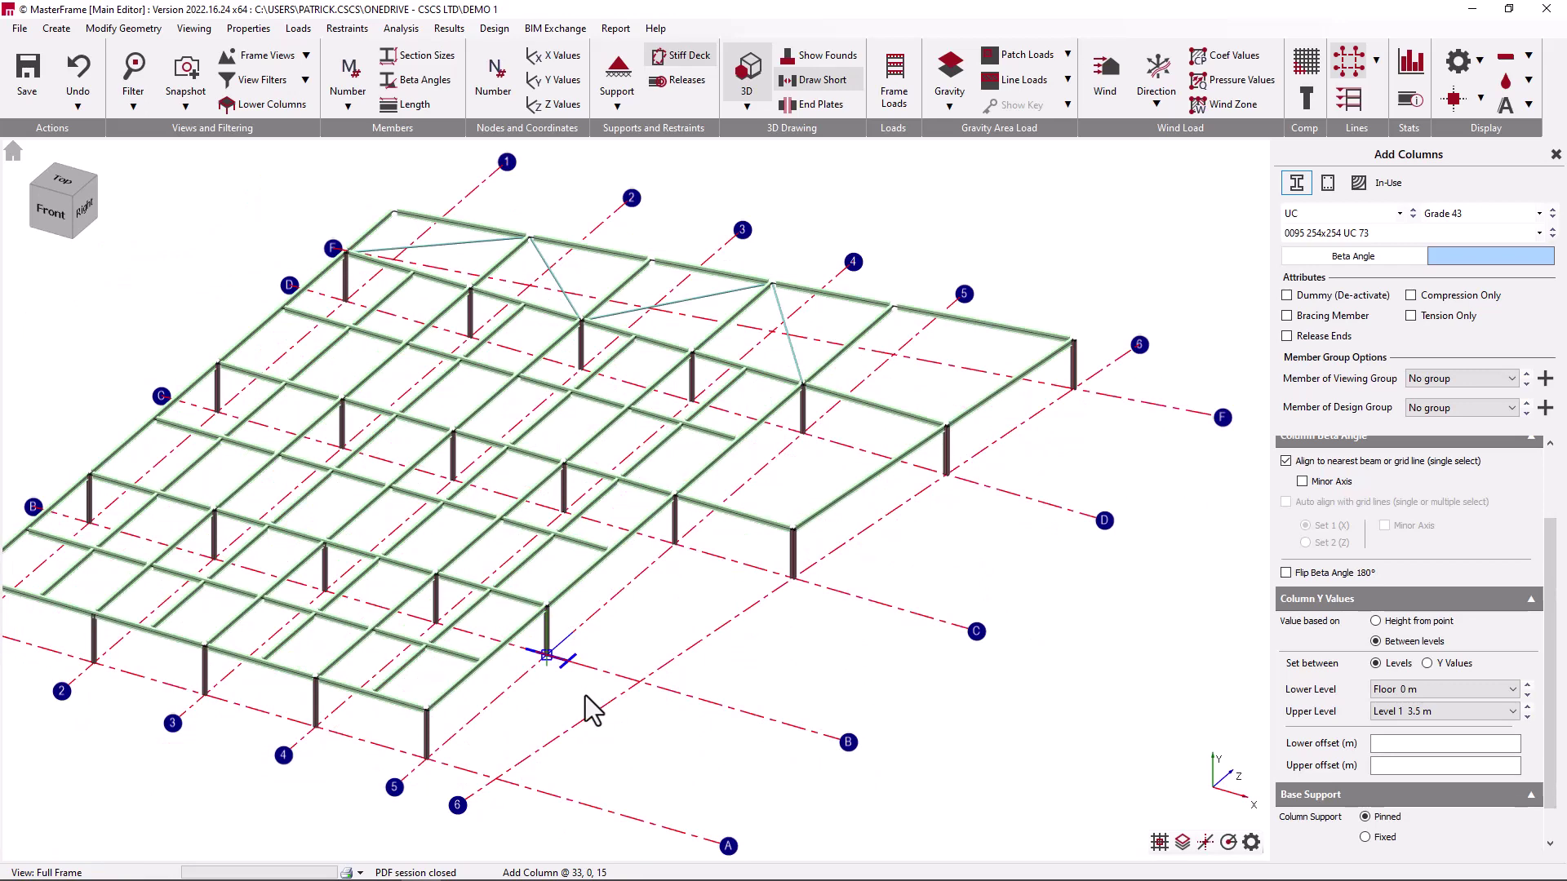
scroll(1518, 685, "down", 1)
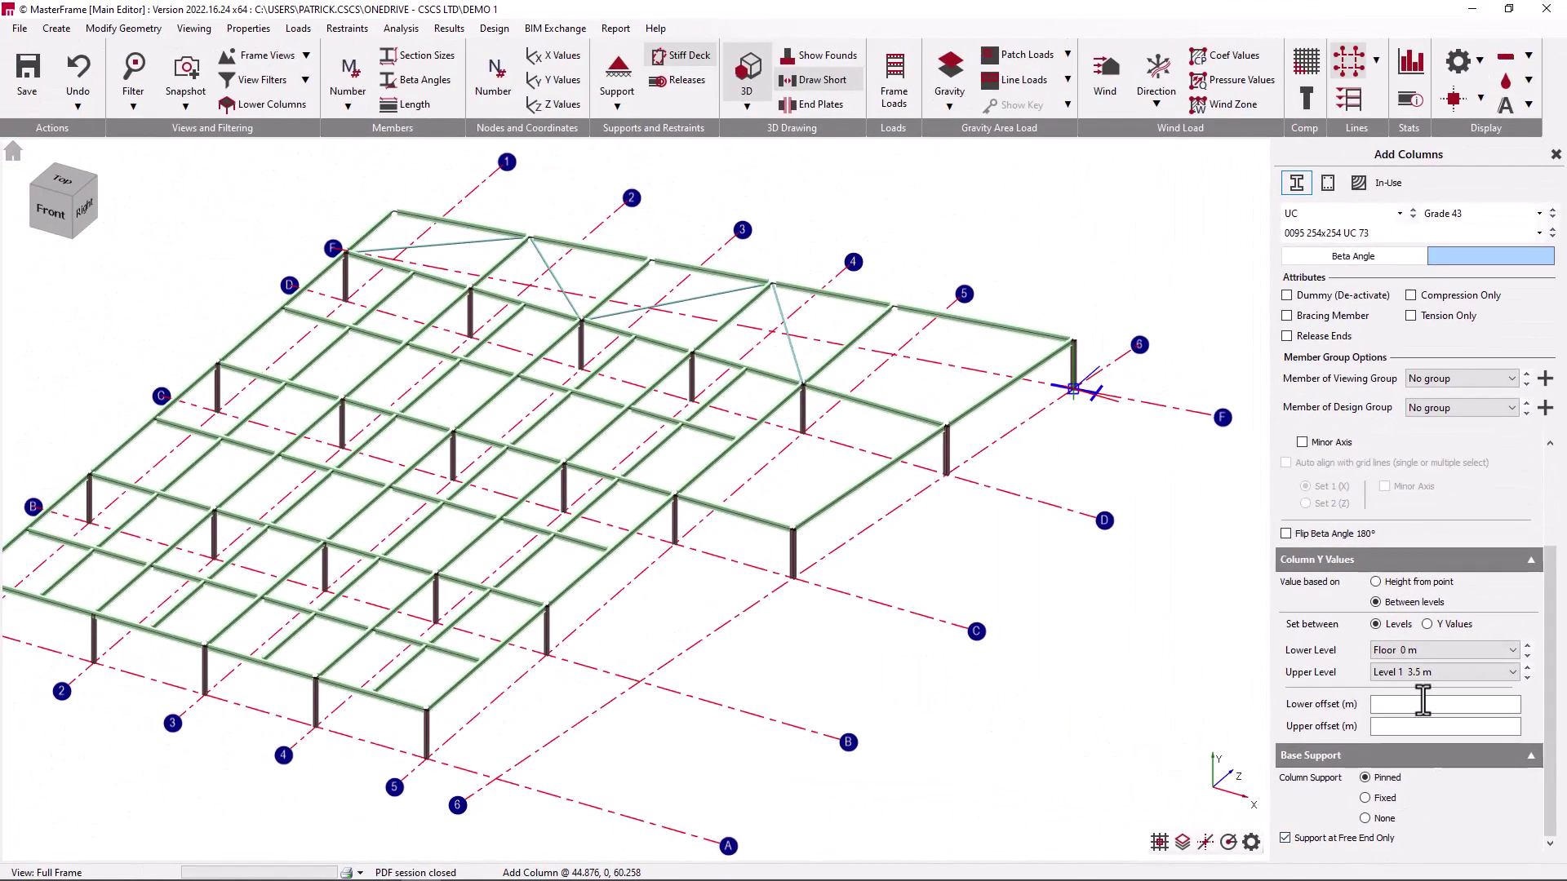
left_click(347, 27)
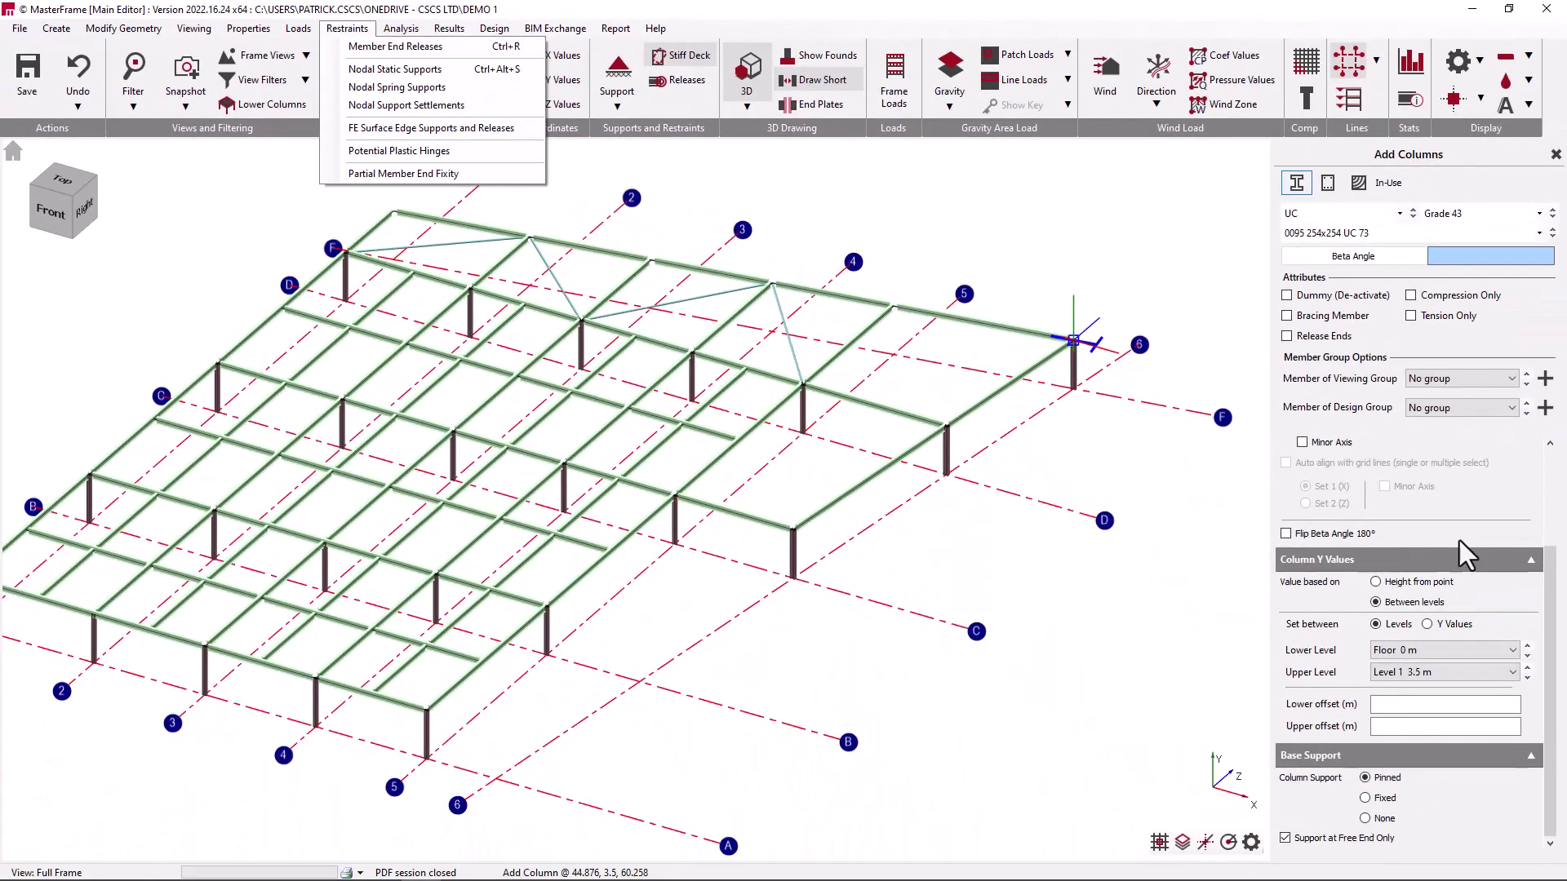
left_click(1508, 344)
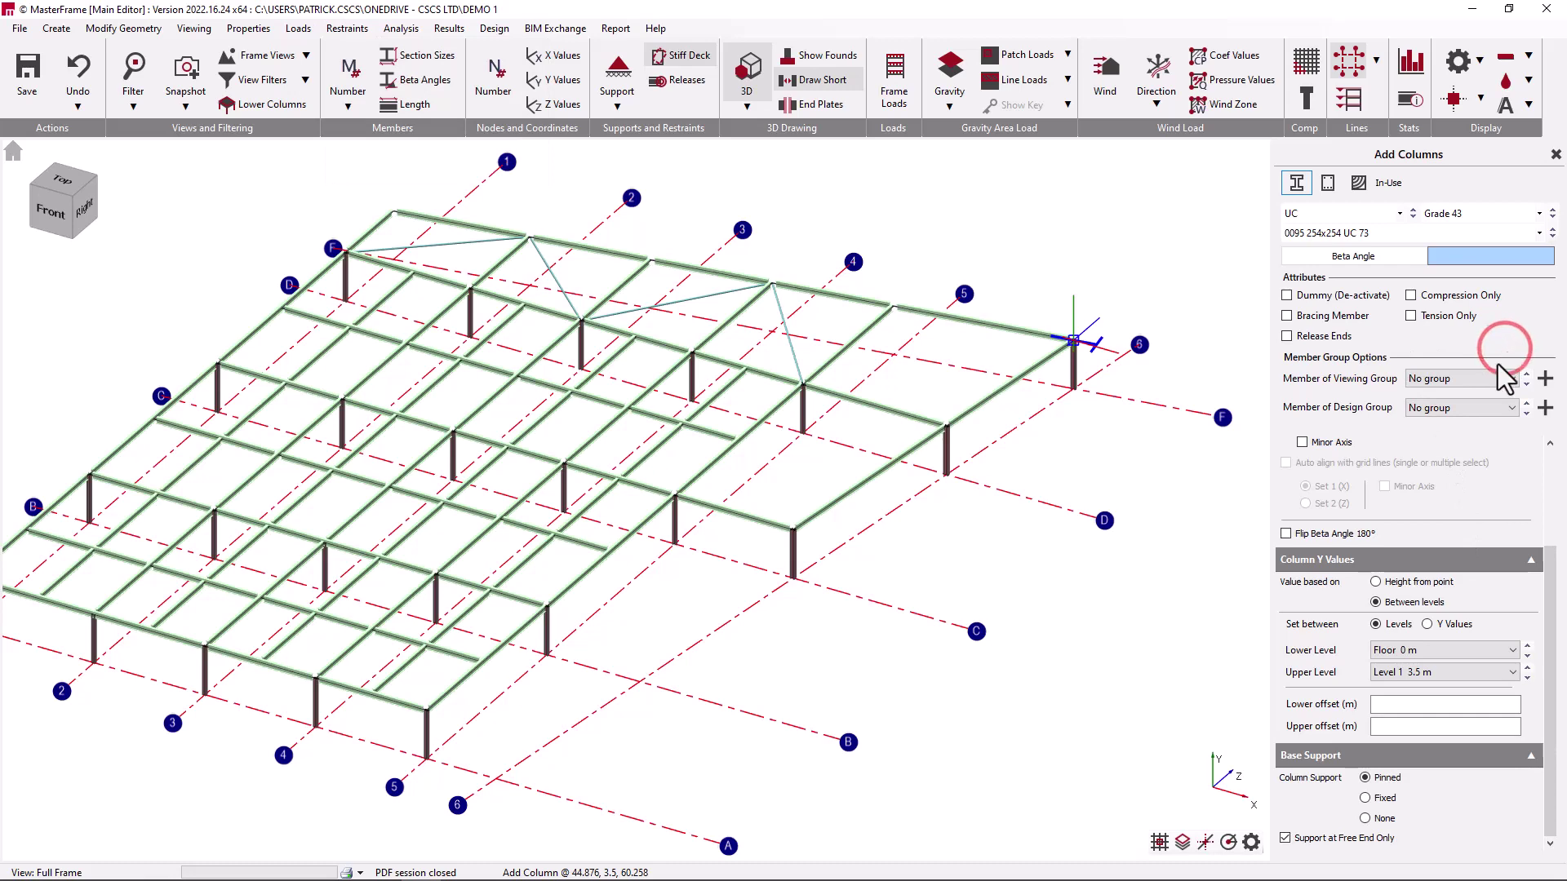
scroll(1449, 514, "up", 3)
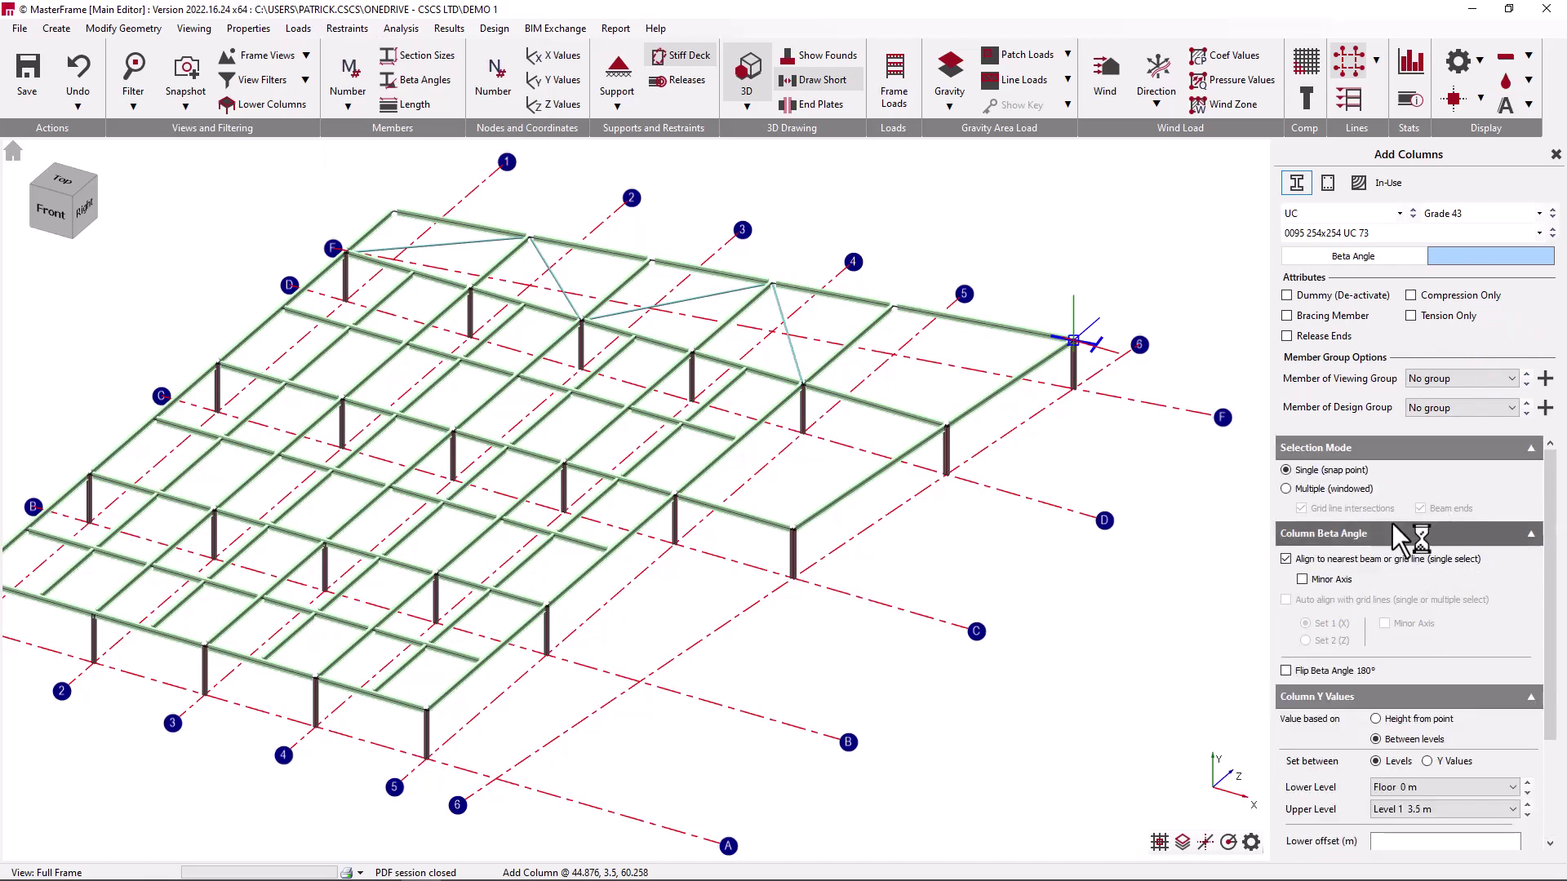
- Switch Selection Mode to Multiple (windowed) and uncheck Beam ends
left_click(1339, 488)
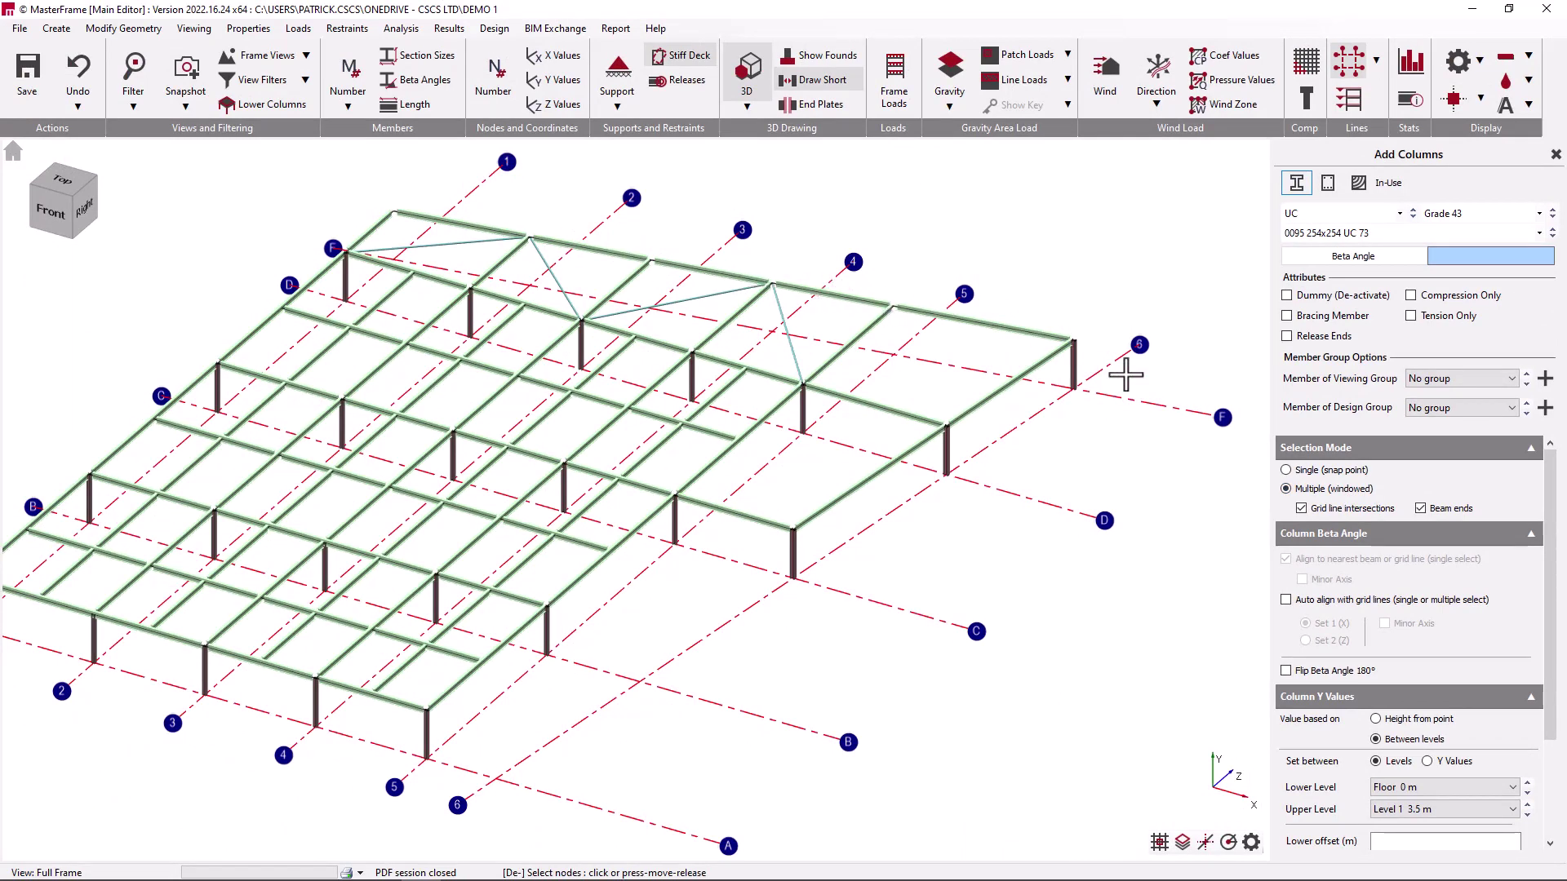
left_click(1443, 509)
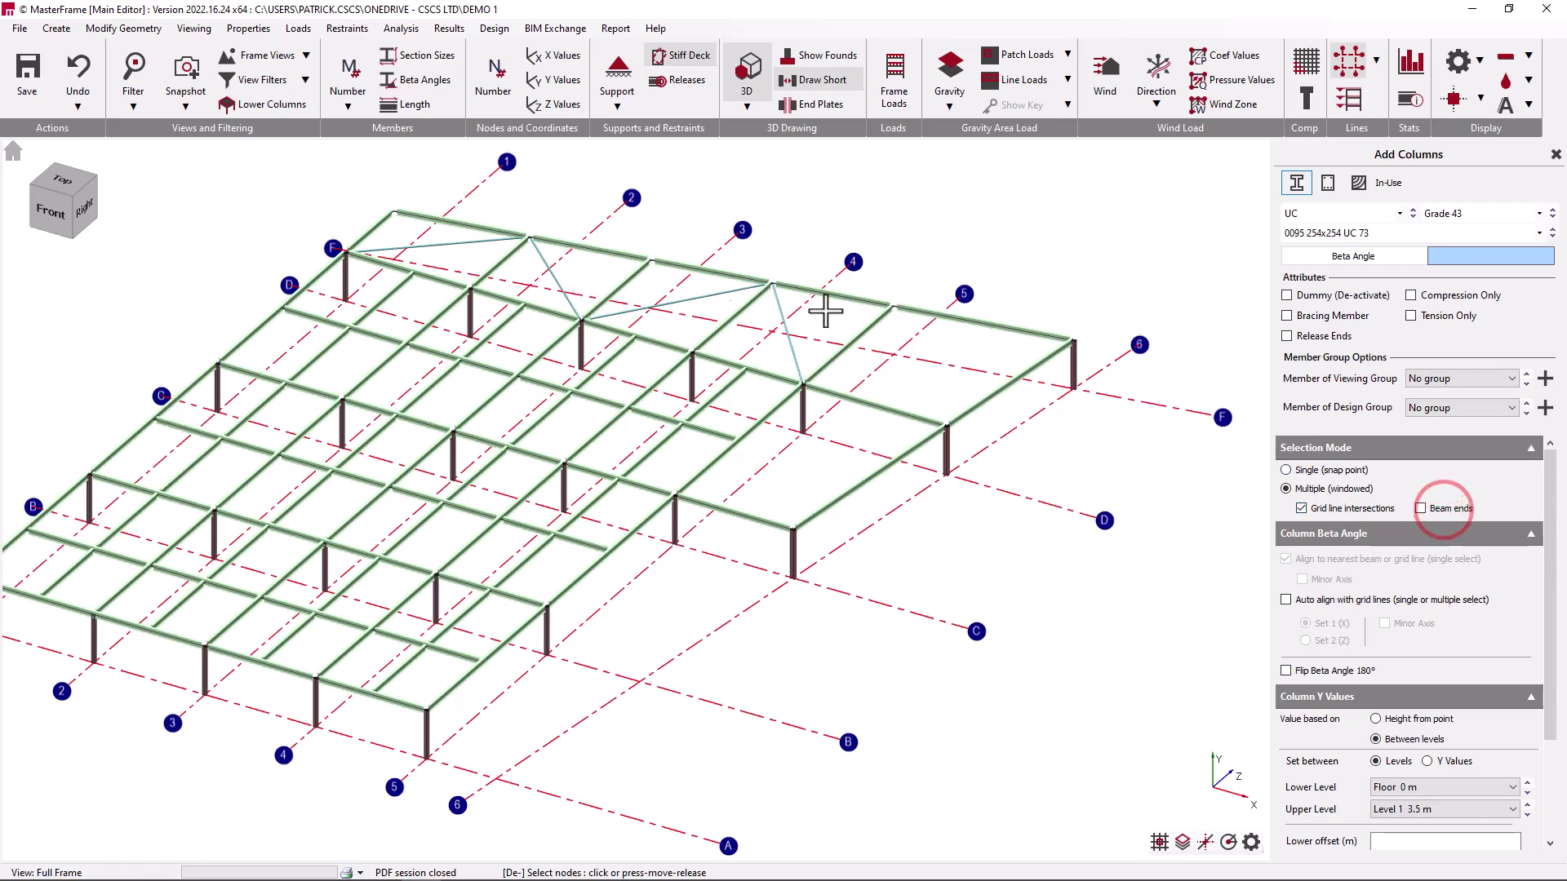
- Switch to the saved Plan at Level 1 frame view and zoom in
left_click(306, 54)
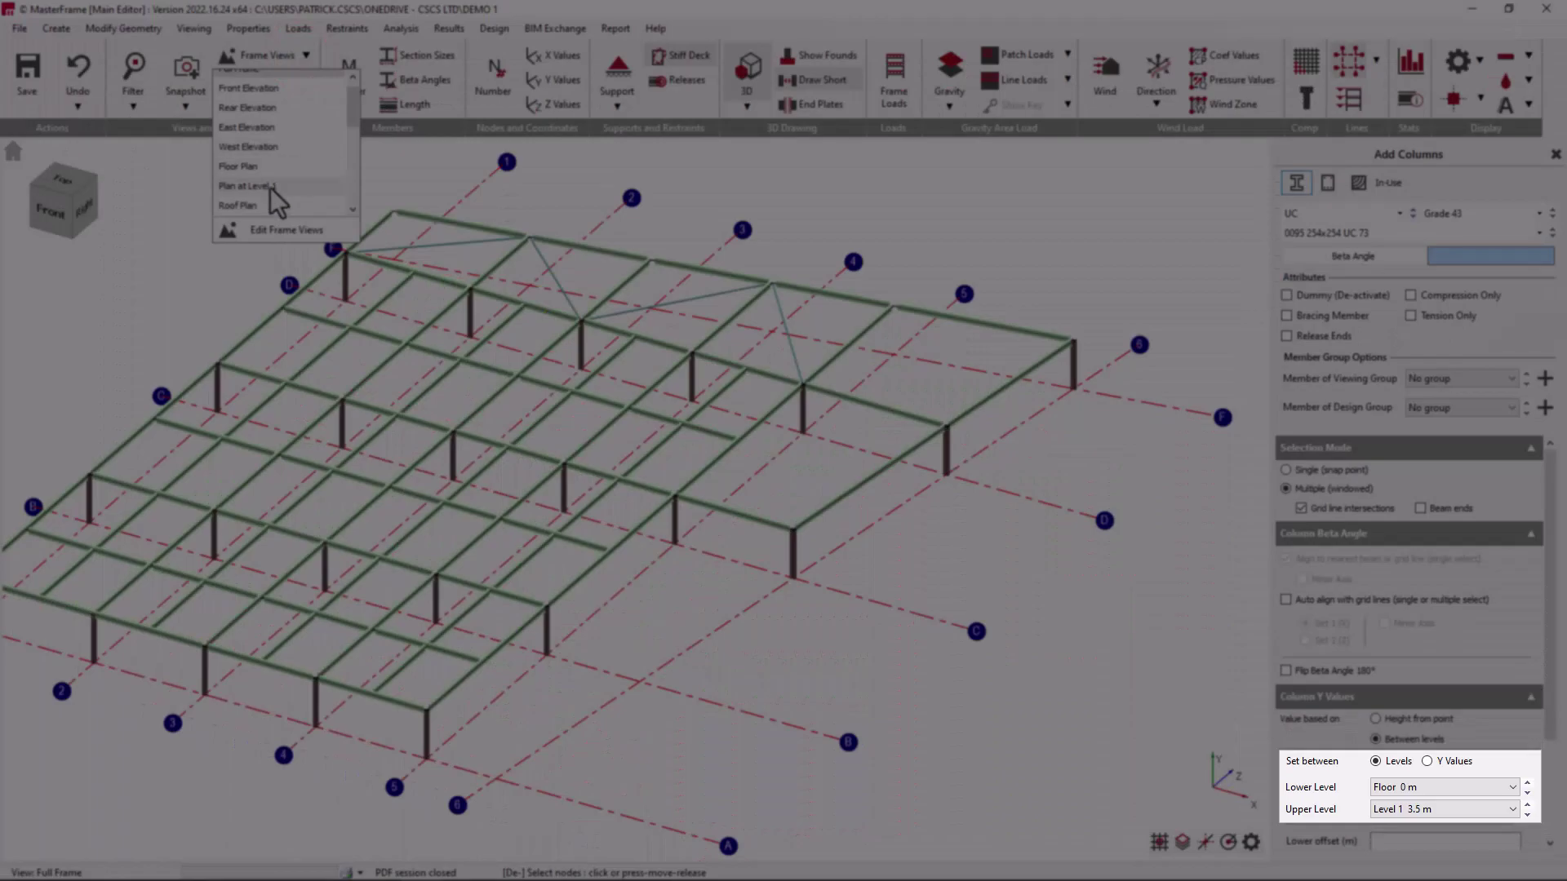
left_click(269, 187)
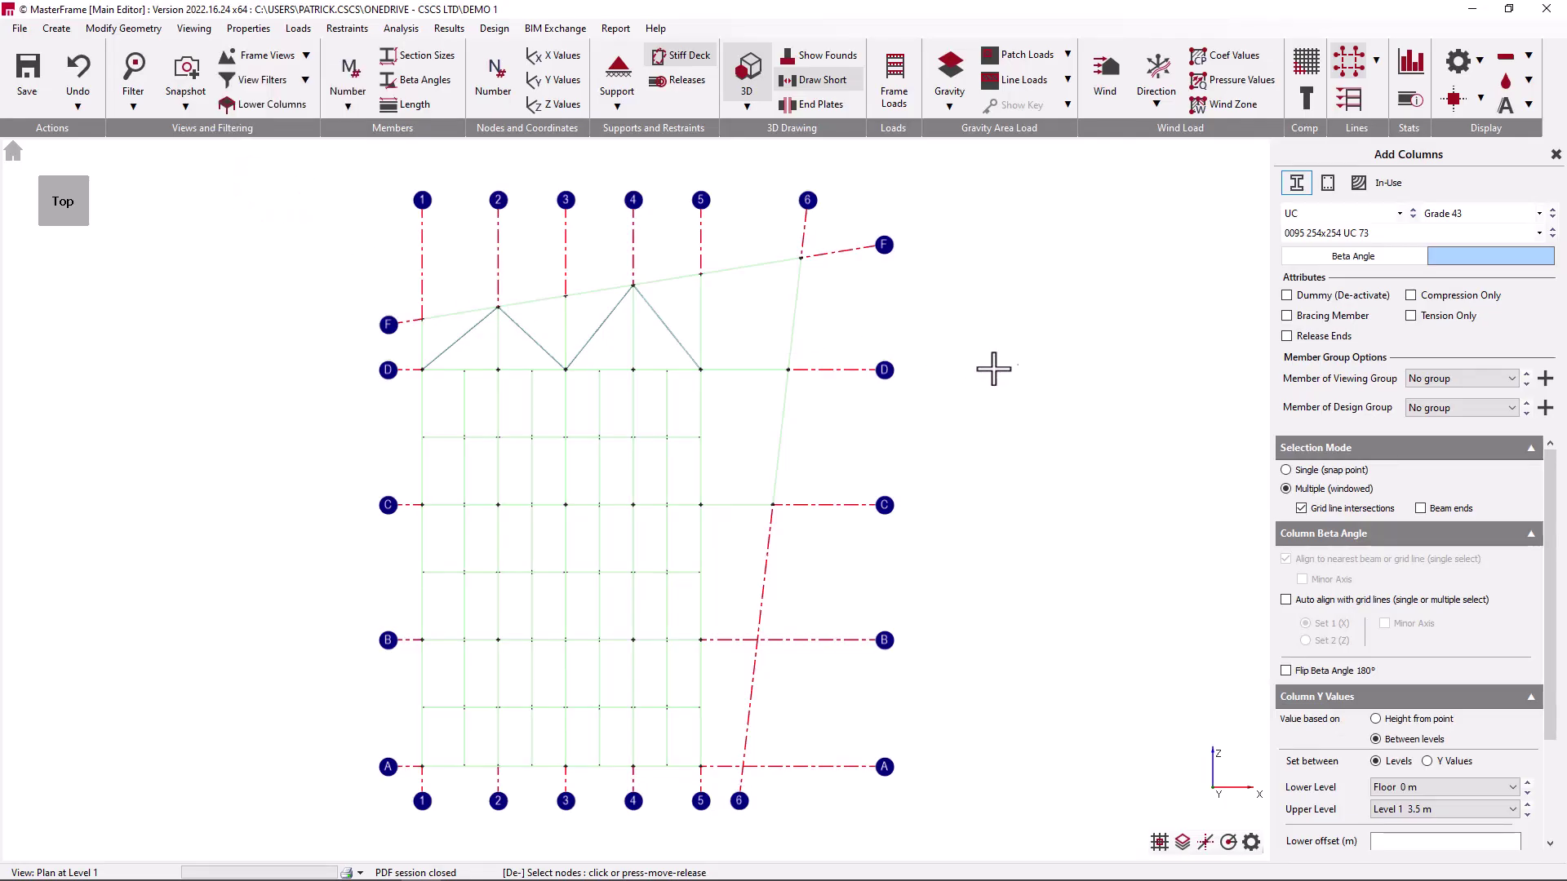
left_click(306, 54)
left_click(290, 165)
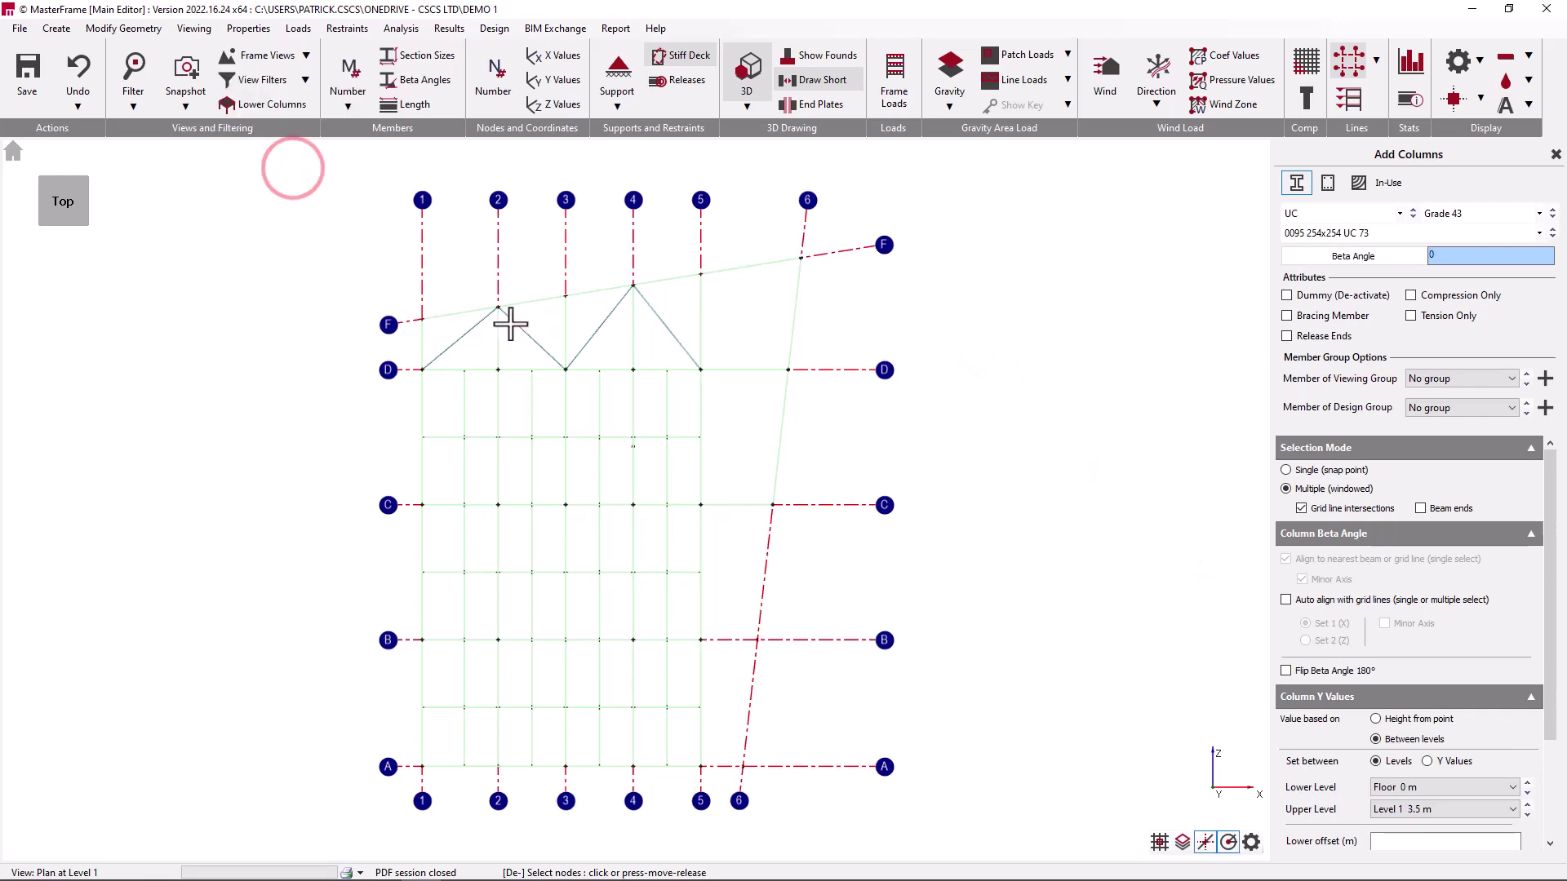
scroll(360, 219, "up", 3)
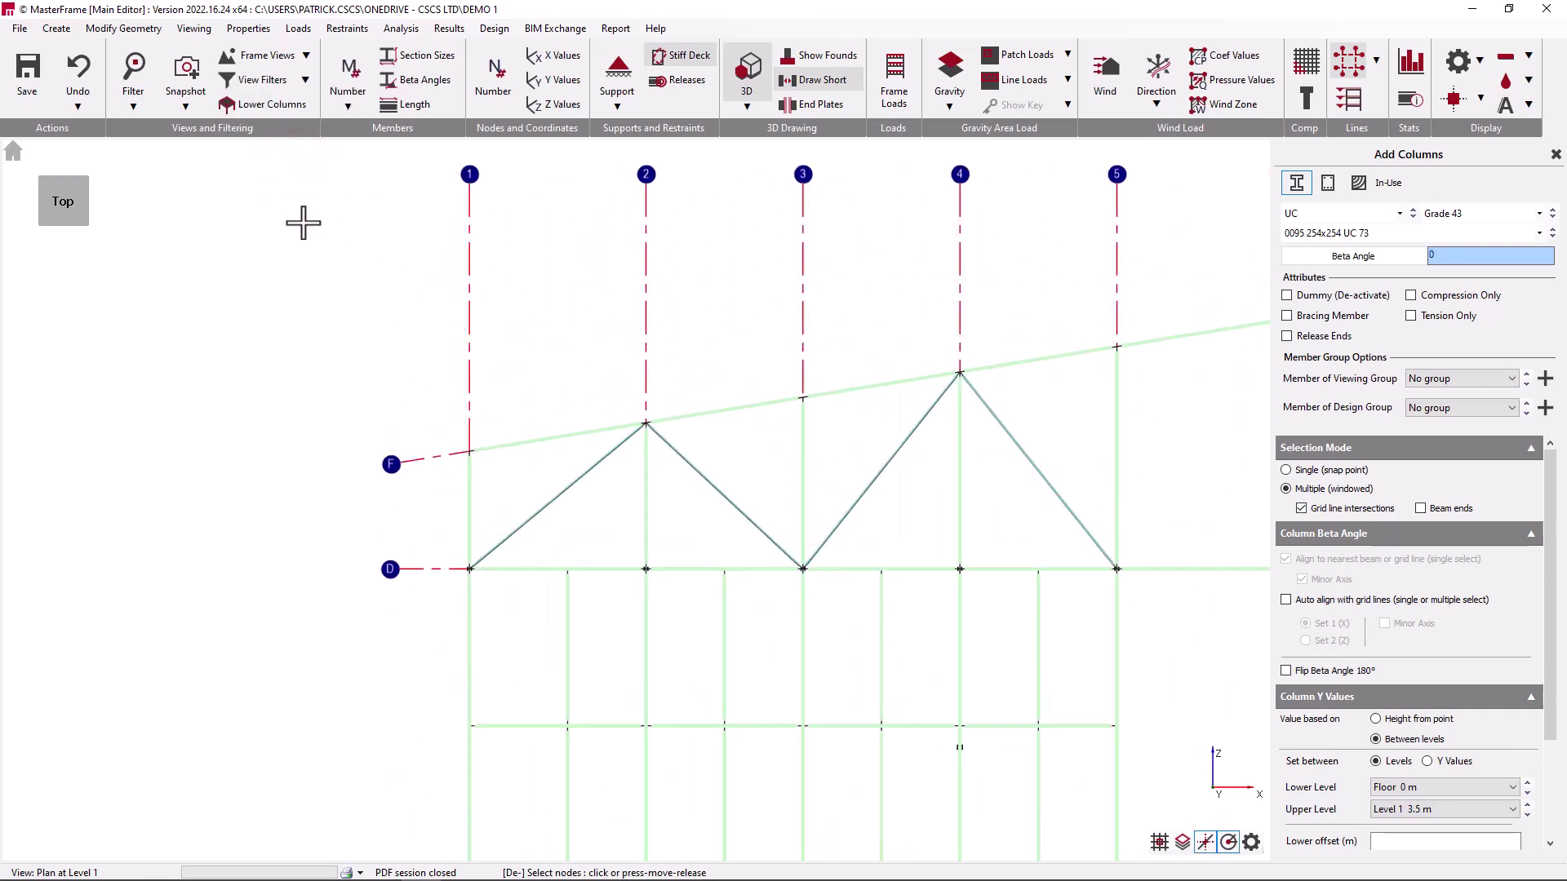
- Window-select the roof truss nodes between grid lines F and D
left_click_drag(304, 220, 1089, 470)
left_click_drag(1537, 555, 1531, 553)
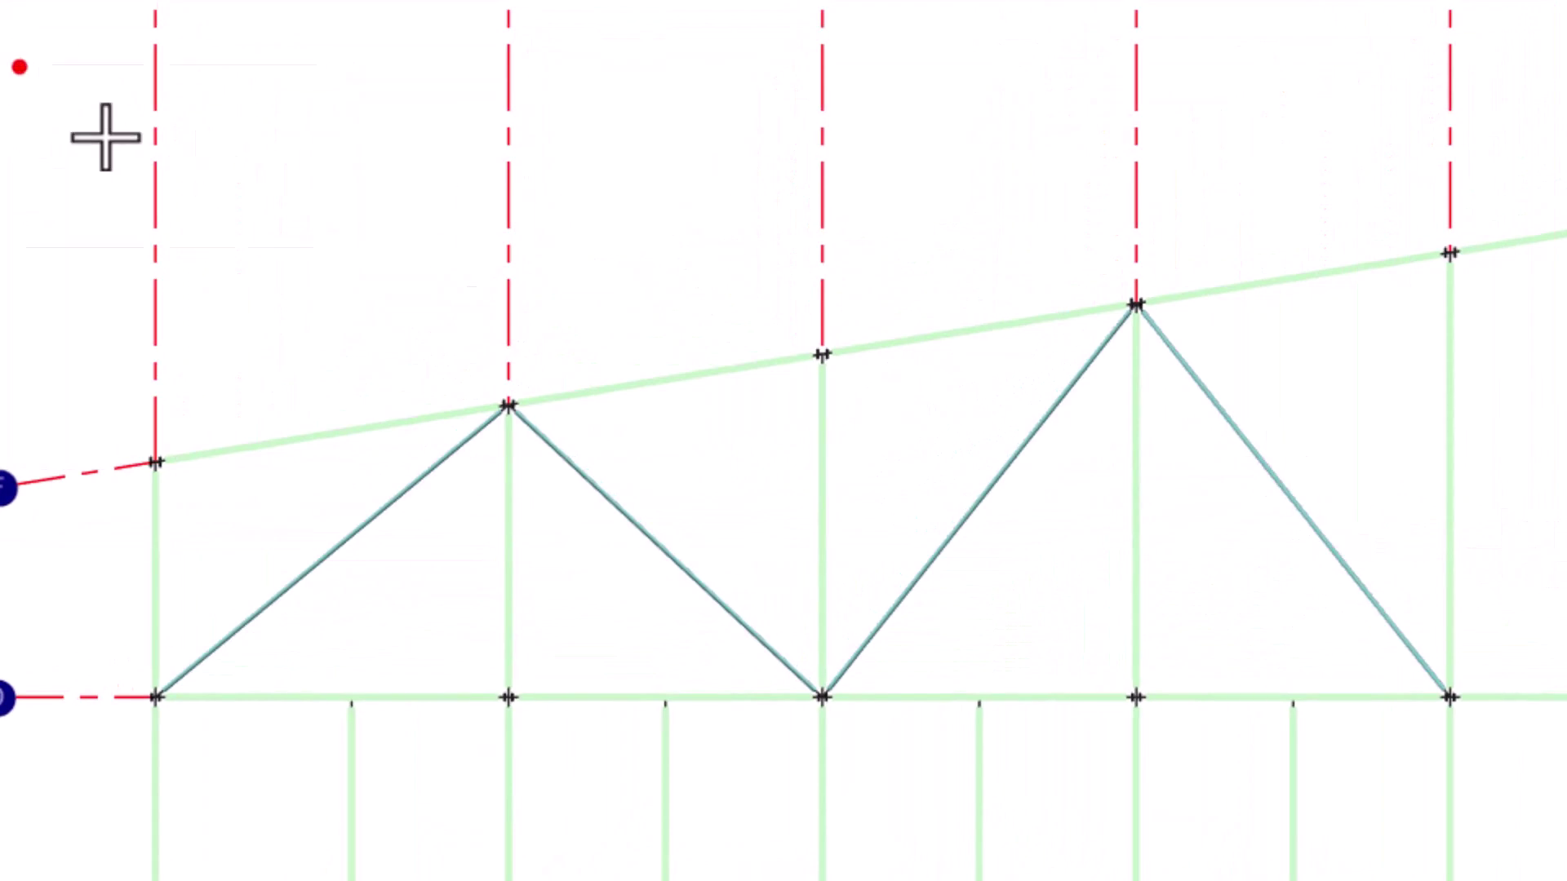
left_click_drag(105, 137, 1538, 587)
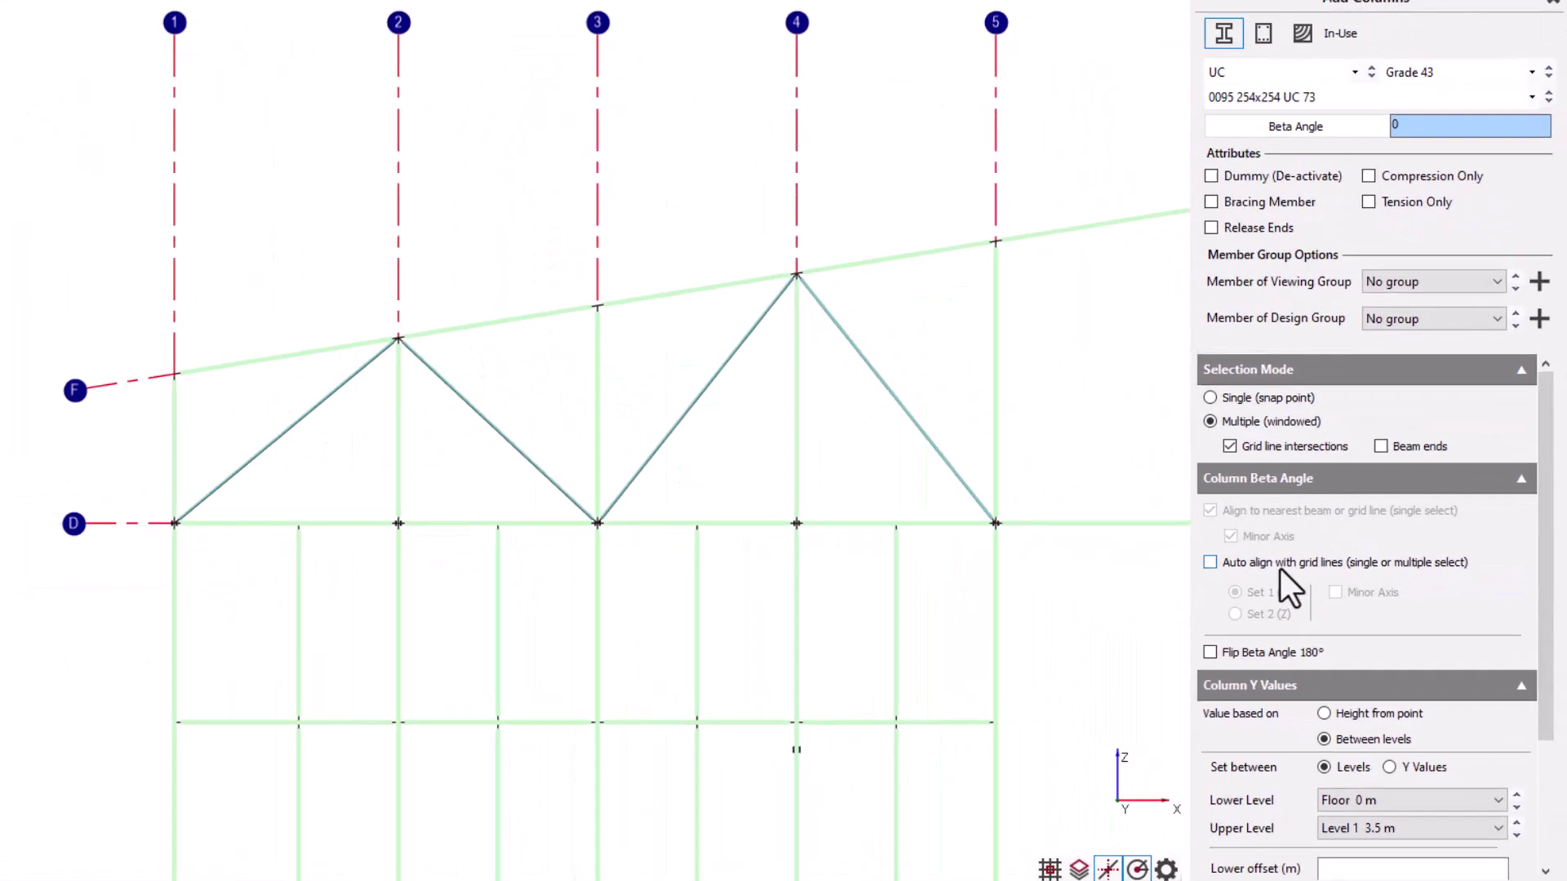
- Auto-align column beta angles to the Set 2 (Z) grid lines and window-select the truss nodes
left_click(1283, 565)
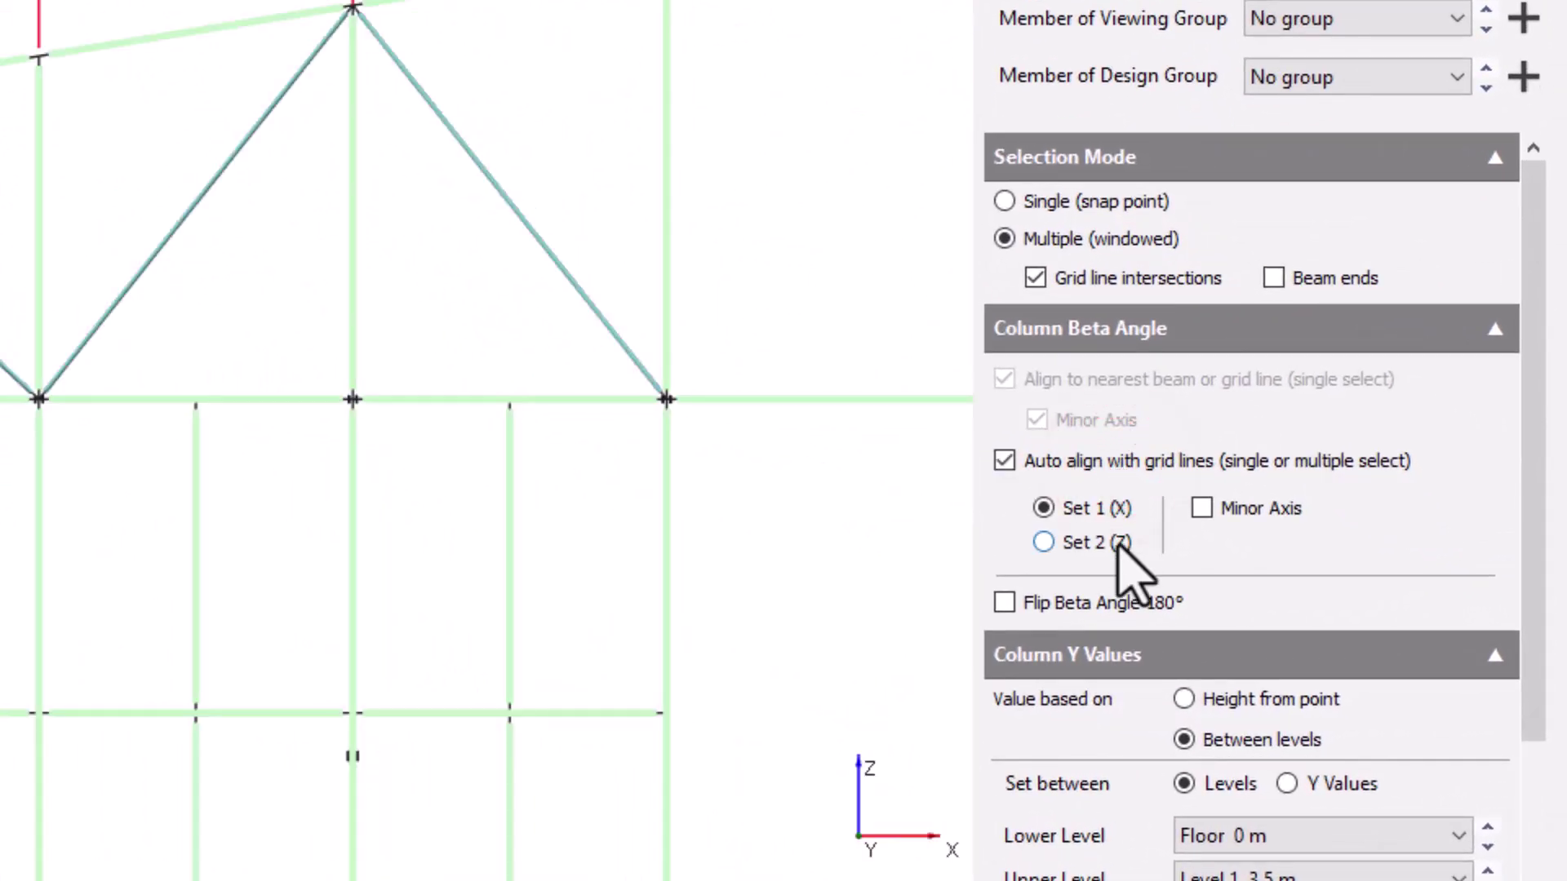
left_click(1119, 542)
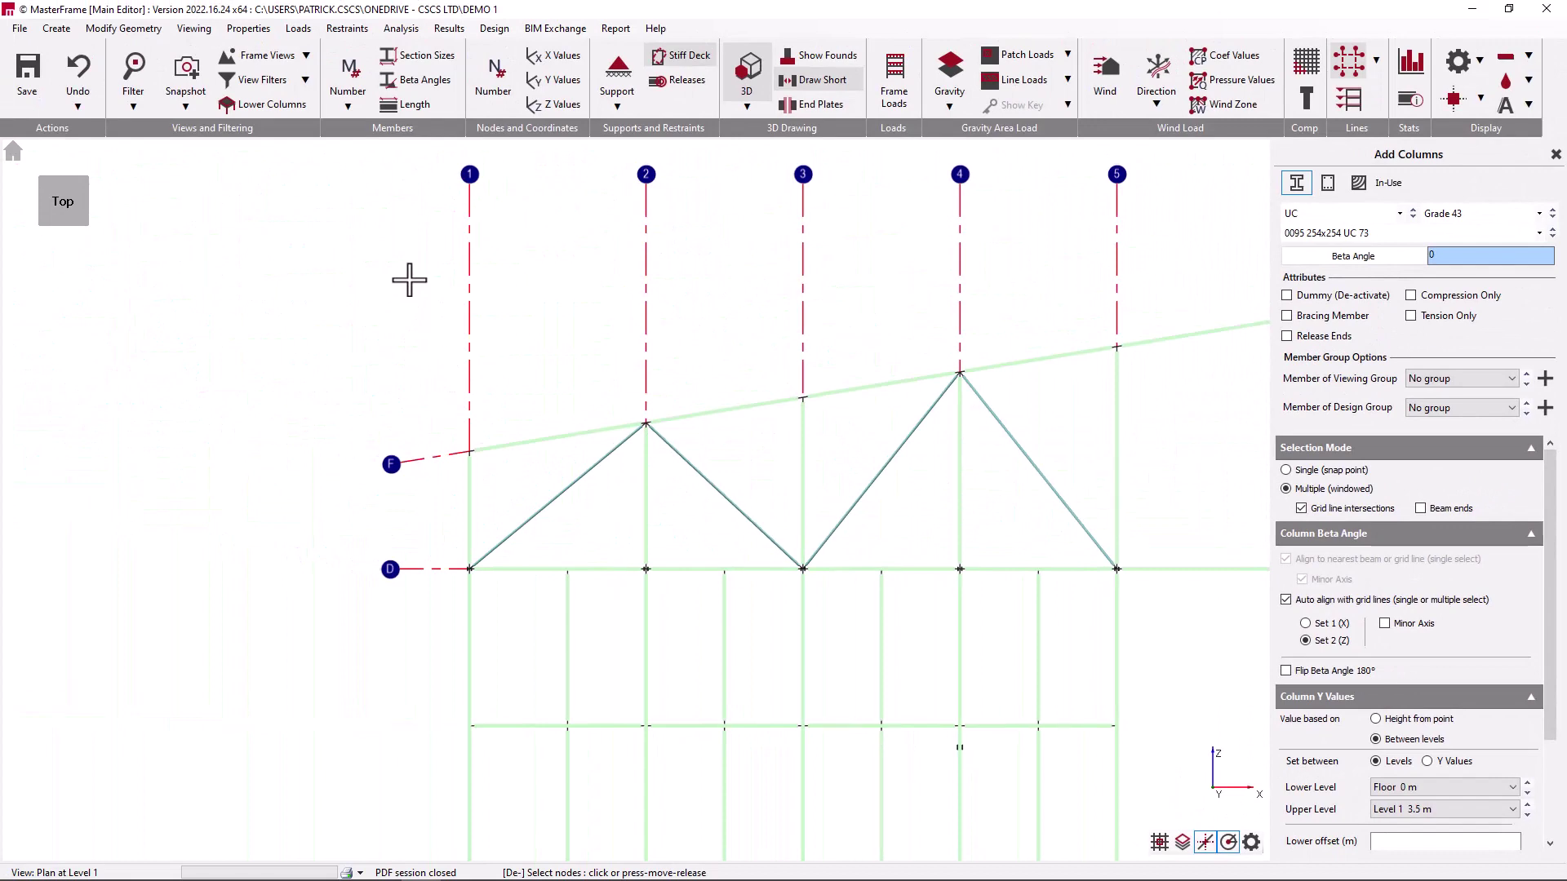
left_click_drag(408, 280, 1151, 504)
- Set the column Selection Mode back to Single (snap point)
left_click(1345, 477)
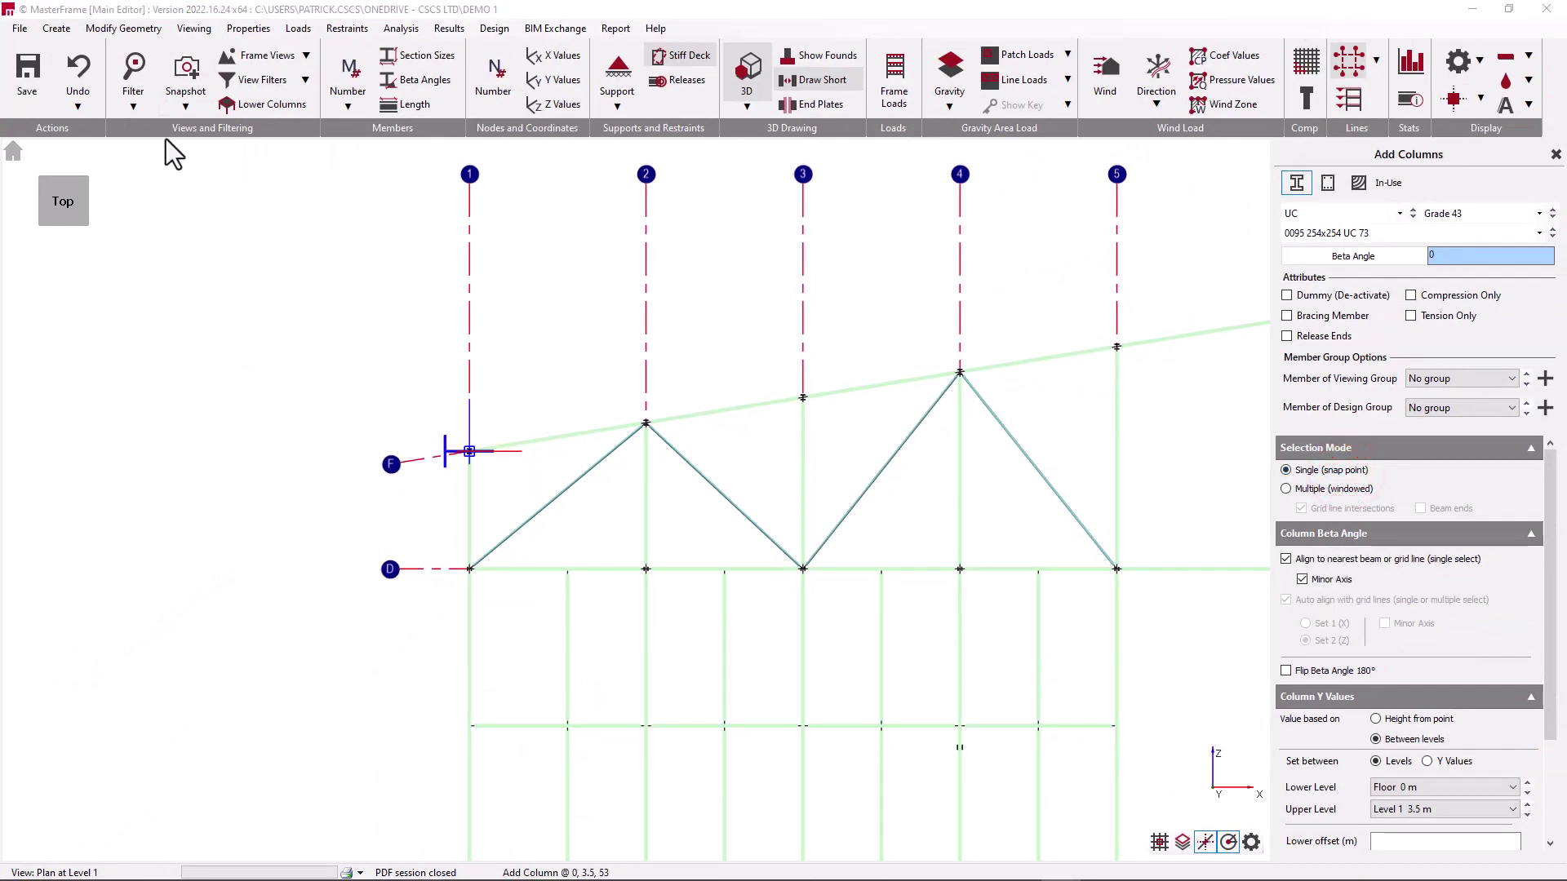
- Show the Full Frame 3-D view with the placed columns
left_click(13, 152)
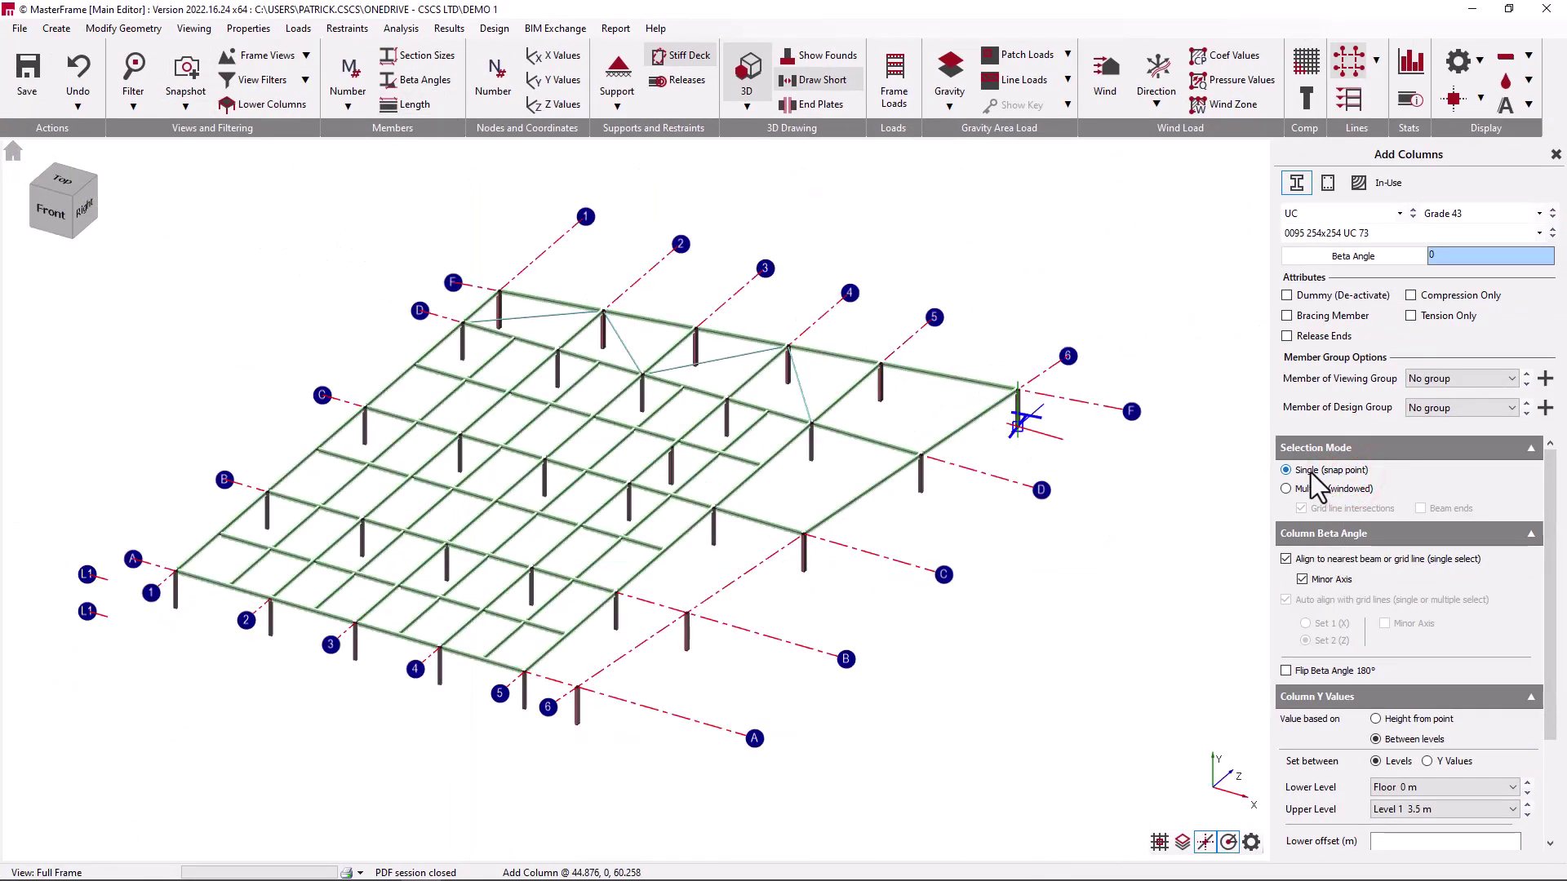